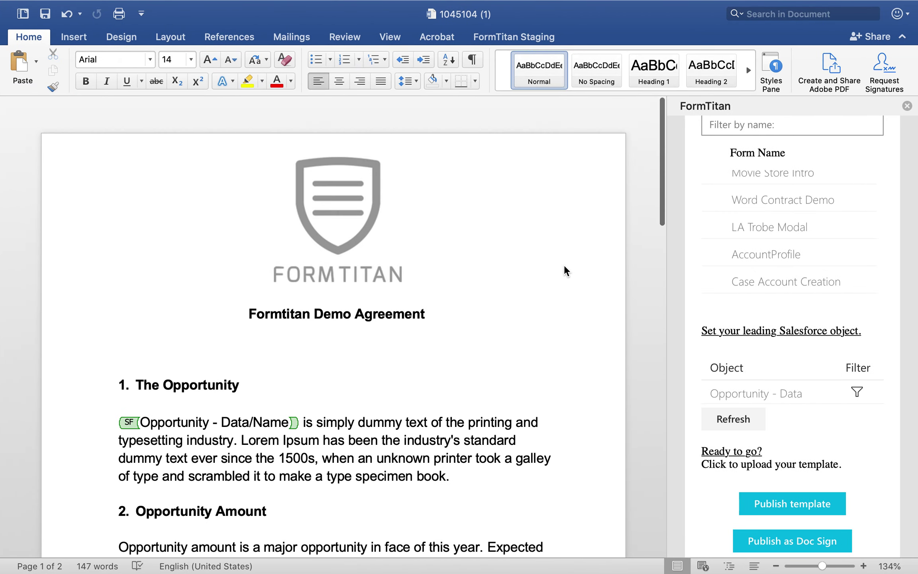
# Step: Load the form with the fld23 opportunity record parameter and submit it to preview the agreement
pyautogui.scroll(-20, 564, 271)
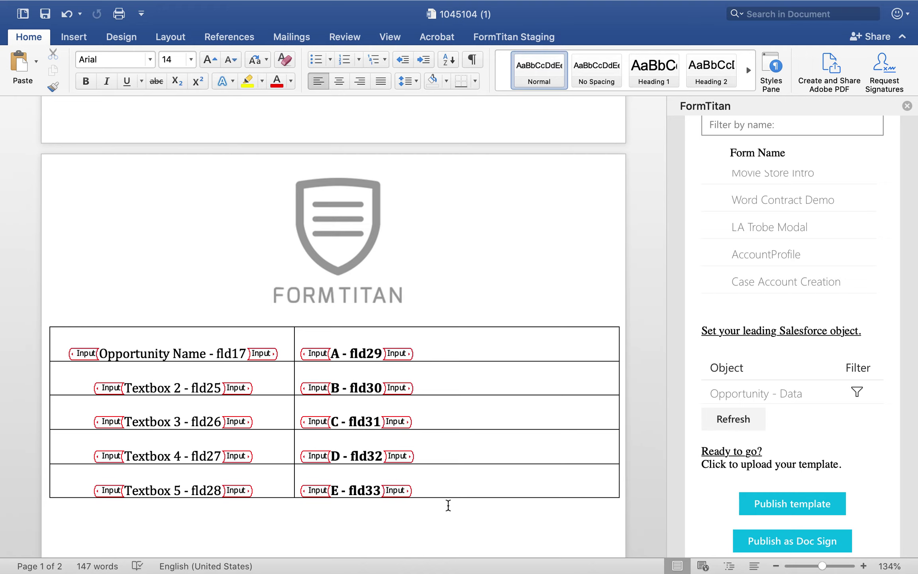
pyautogui.scroll(-3, 448, 504)
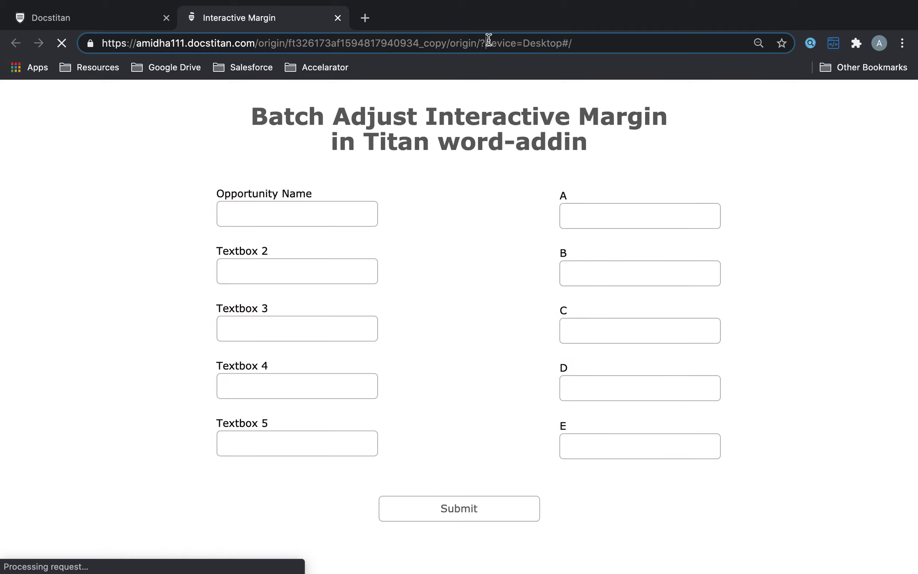
pyautogui.moveTo(488, 39); pyautogui.dragTo(614, 59)
pyautogui.write('fld')
pyautogui.click(602, 116)
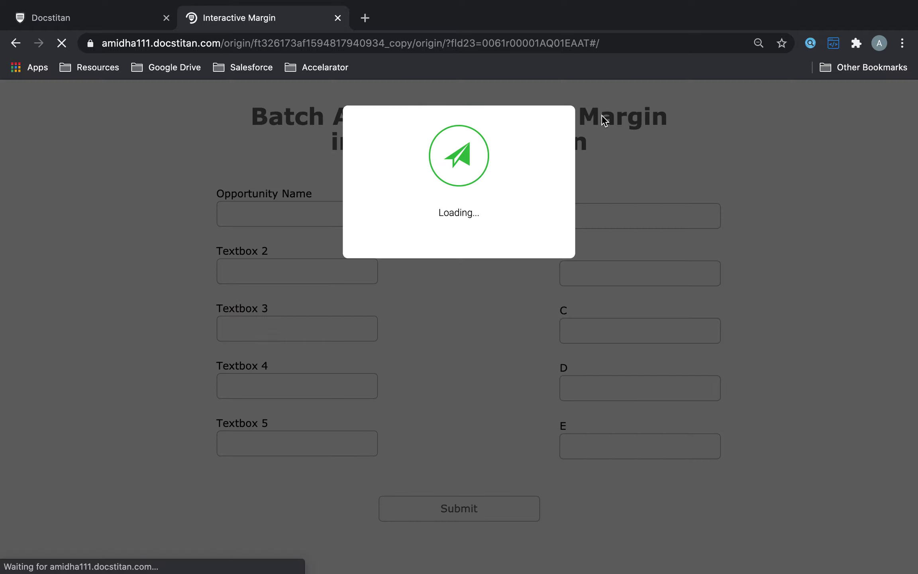
pyautogui.click(490, 520)
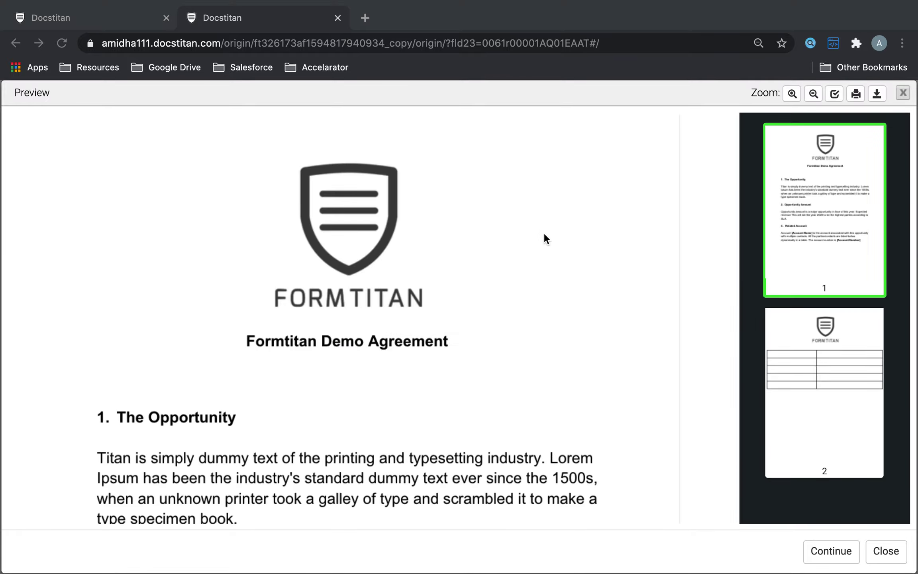
pyautogui.scroll(-20, 543, 234)
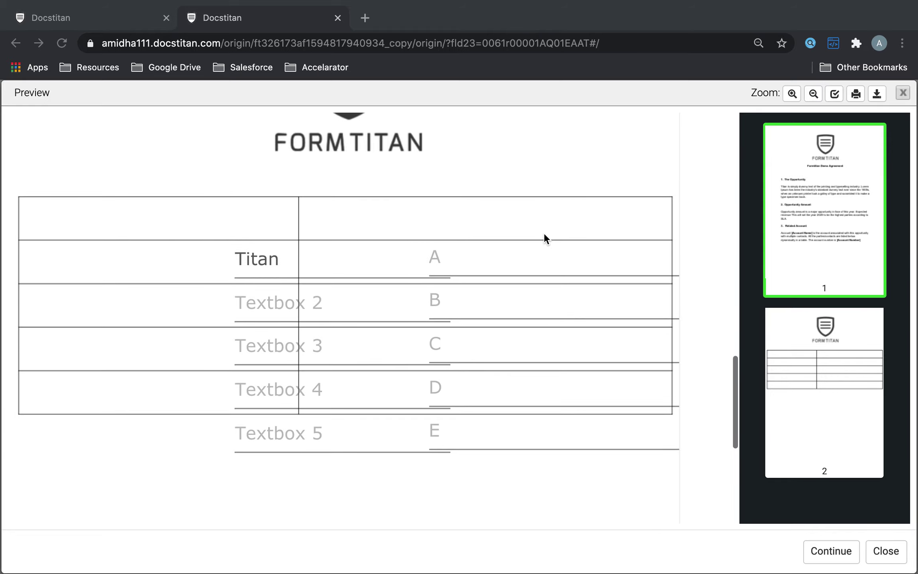
pyautogui.click(360, 293)
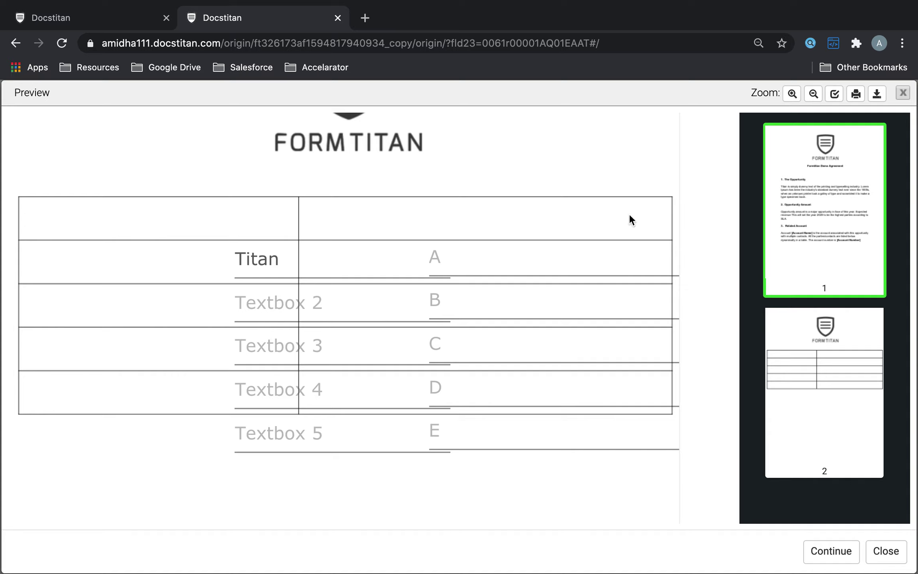
pyautogui.click(596, 254)
pyautogui.click(542, 309)
pyautogui.click(528, 351)
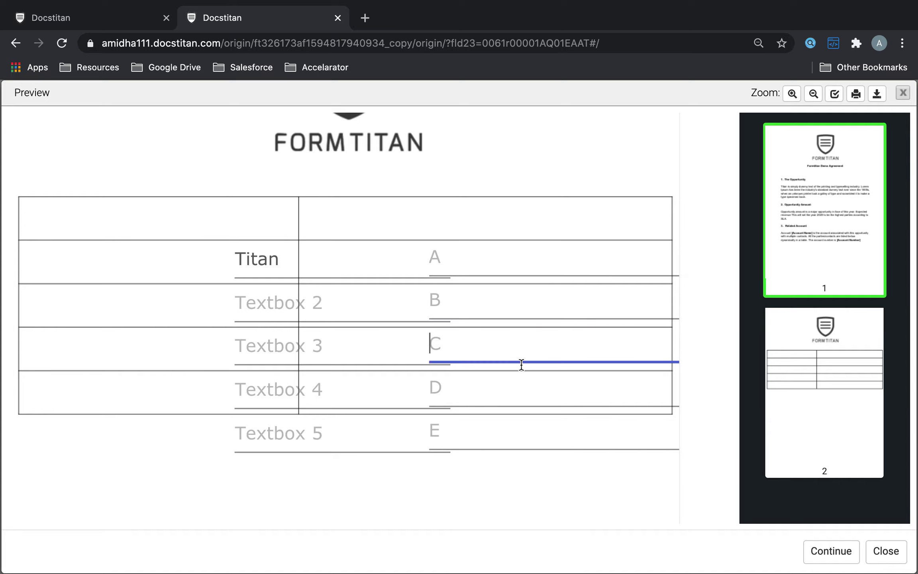
pyautogui.click(260, 345)
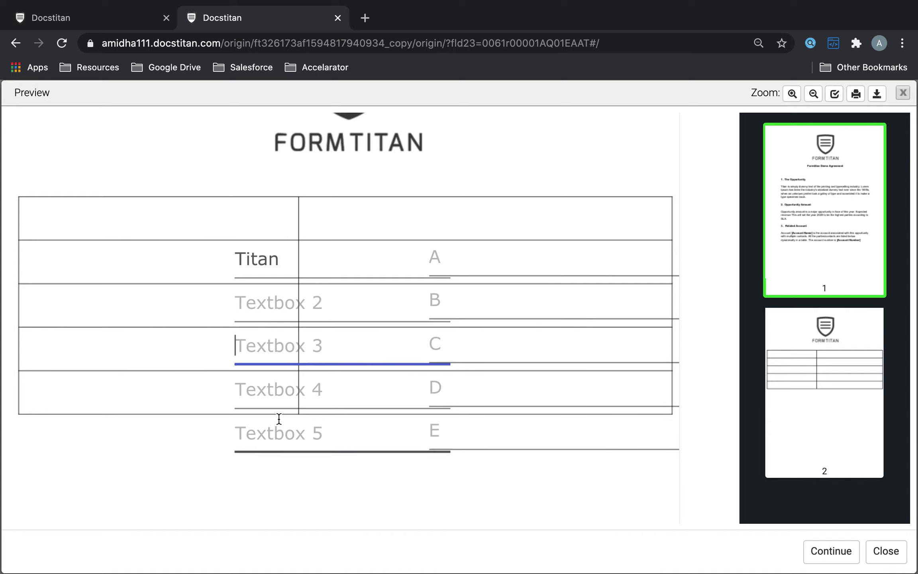
pyautogui.click(278, 418)
pyautogui.click(542, 353)
pyautogui.click(513, 422)
pyautogui.click(252, 410)
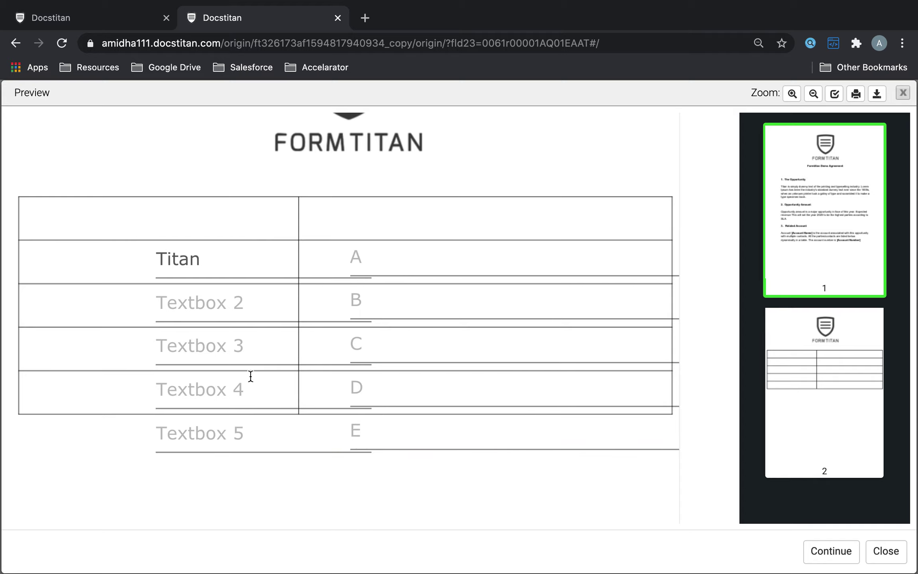
pyautogui.click(401, 332)
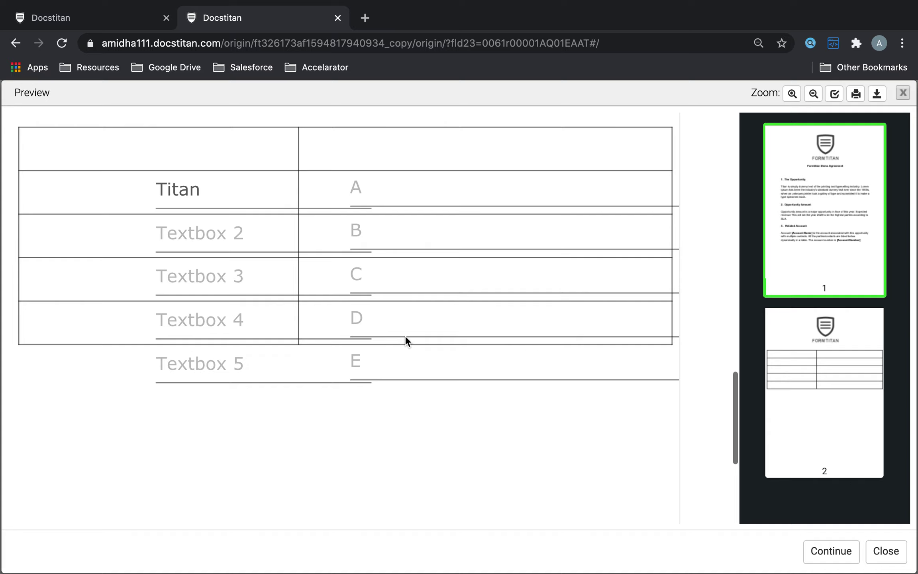
pyautogui.click(404, 335)
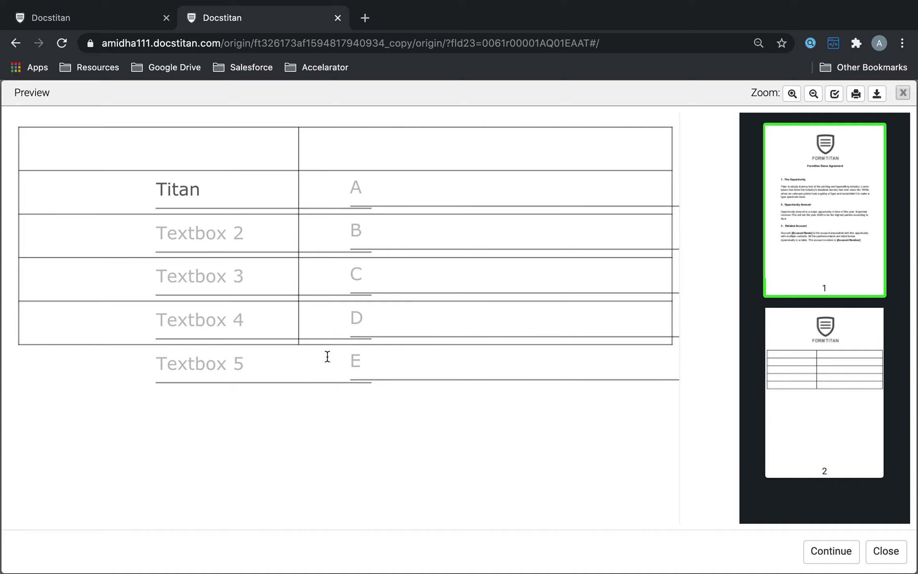
# Step: Compare the preview with the form editor, ending in the editor with Opportunity Name selected
pyautogui.click(113, 21)
pyautogui.click(395, 262)
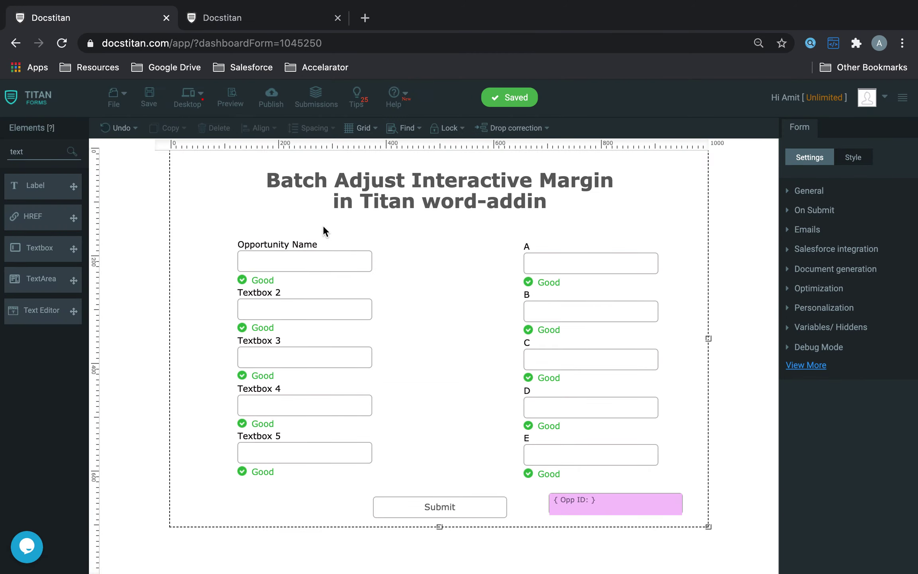
pyautogui.click(271, 19)
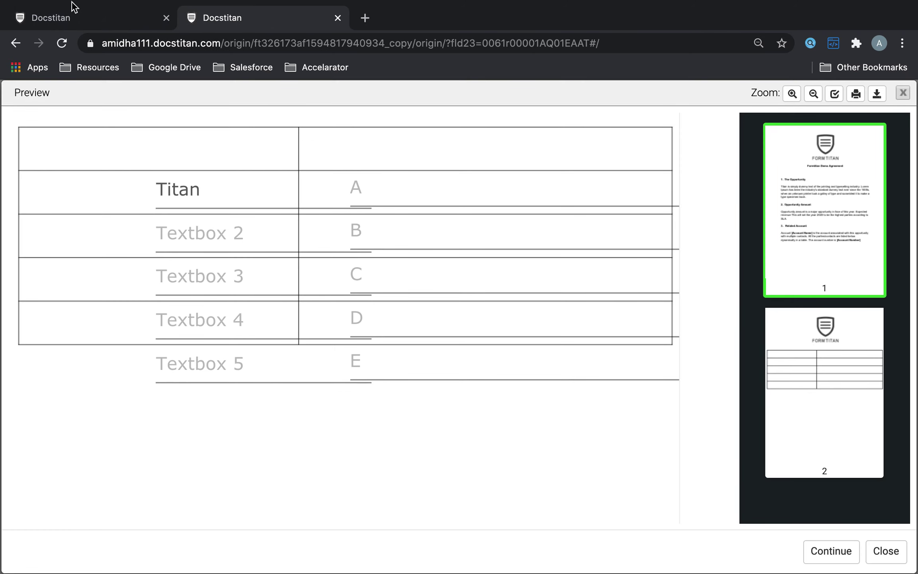
pyautogui.click(74, 18)
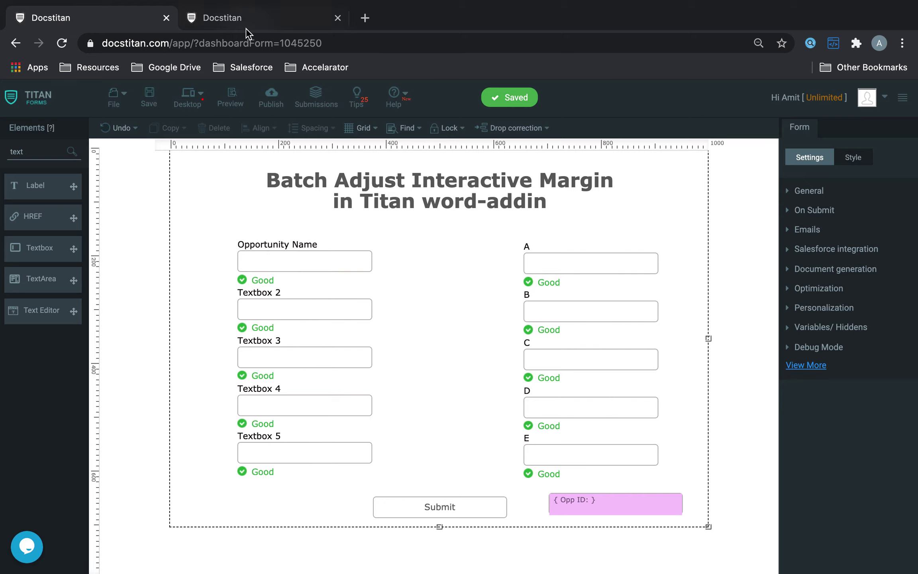
pyautogui.click(255, 20)
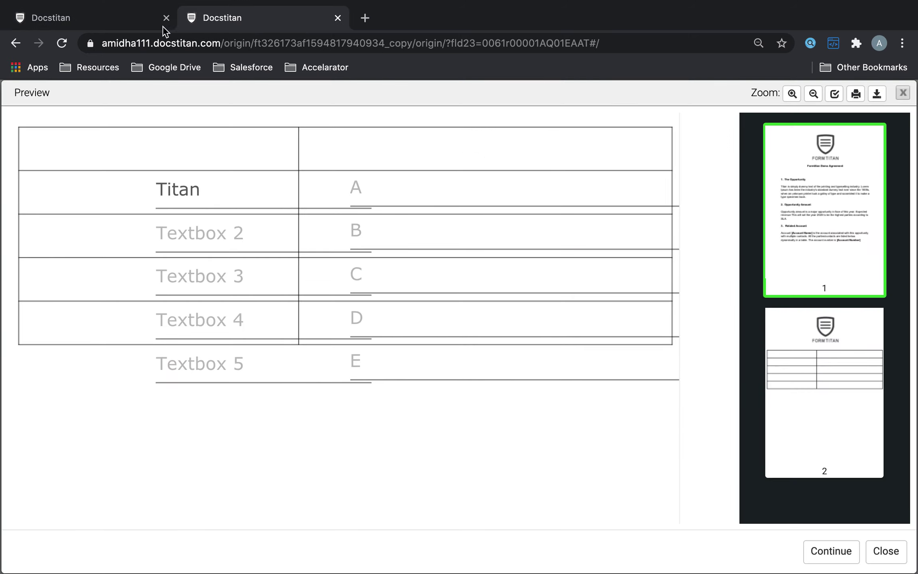
pyautogui.click(129, 23)
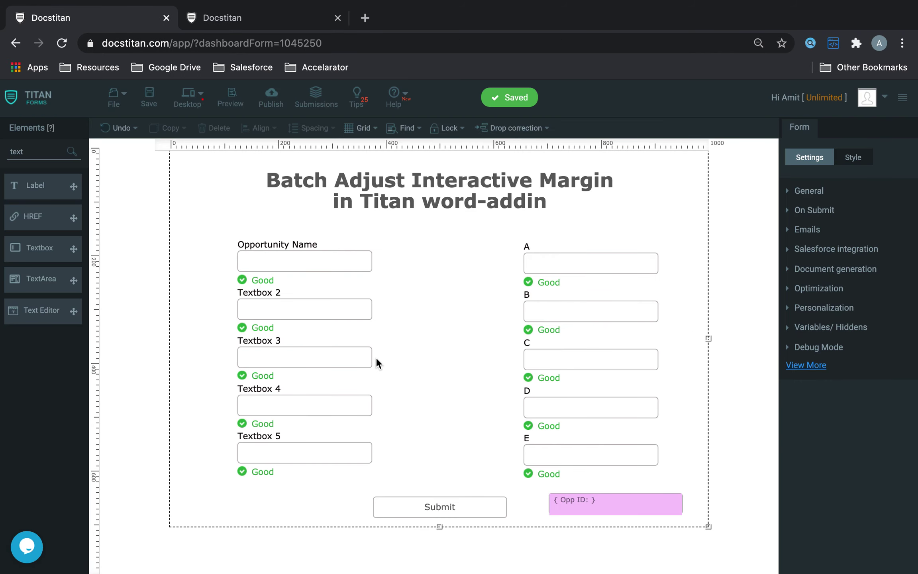
pyautogui.click(331, 259)
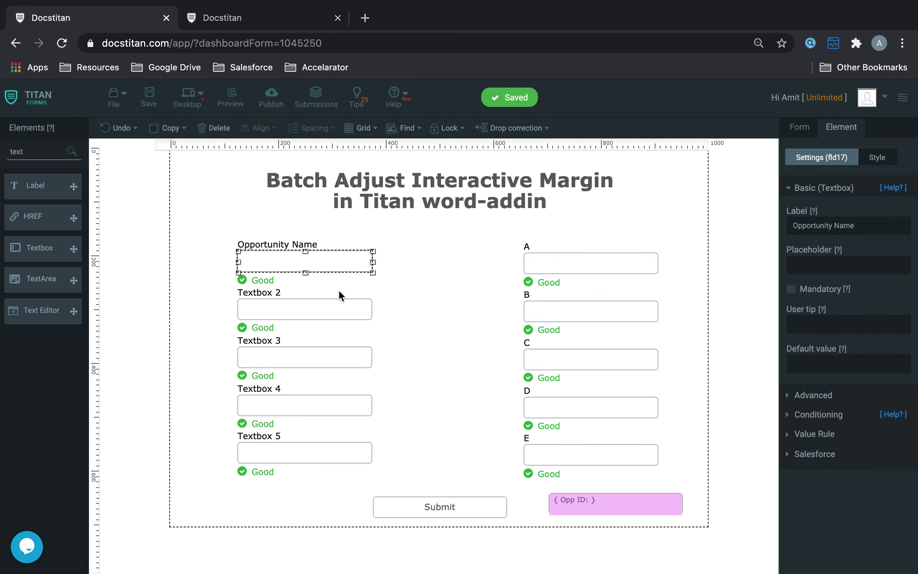
# Step: Add Textboxes 2–5 to the Opportunity Name selection to group the left column
pyautogui.keyDown('shift'); pyautogui.click(336, 304); pyautogui.keyUp('shift')
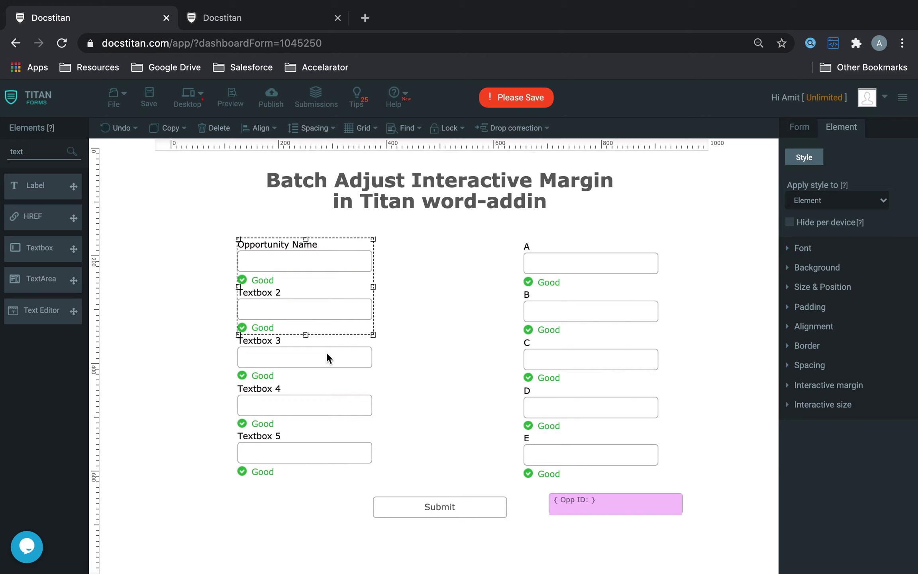
pyautogui.keyDown('shift'); pyautogui.click(322, 362); pyautogui.keyUp('shift')
pyautogui.keyDown('shift'); pyautogui.click(312, 399); pyautogui.keyUp('shift')
pyautogui.keyDown('shift'); pyautogui.click(303, 450); pyautogui.keyUp('shift')
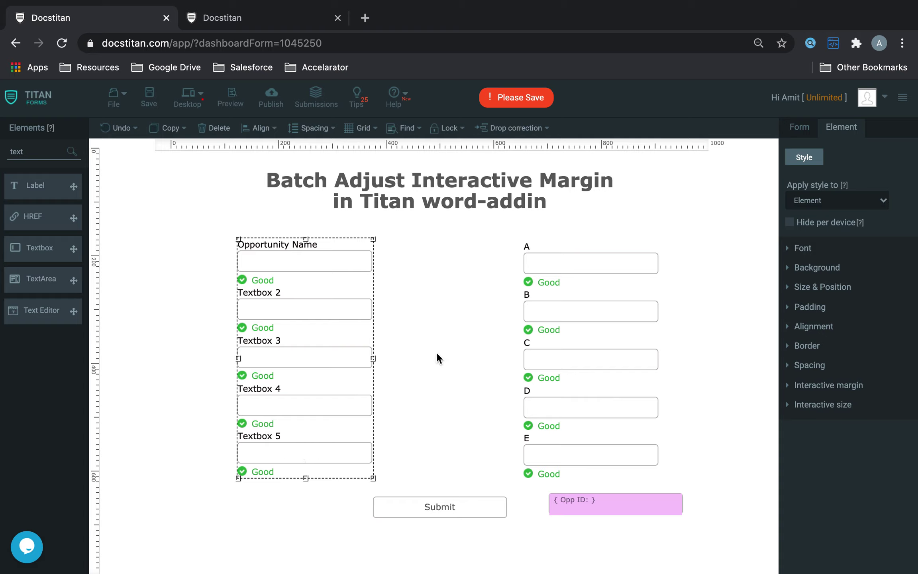
# Step: Give the left column interactive margin Top -50, Left -115 and width 196 px, then save
pyautogui.click(852, 387)
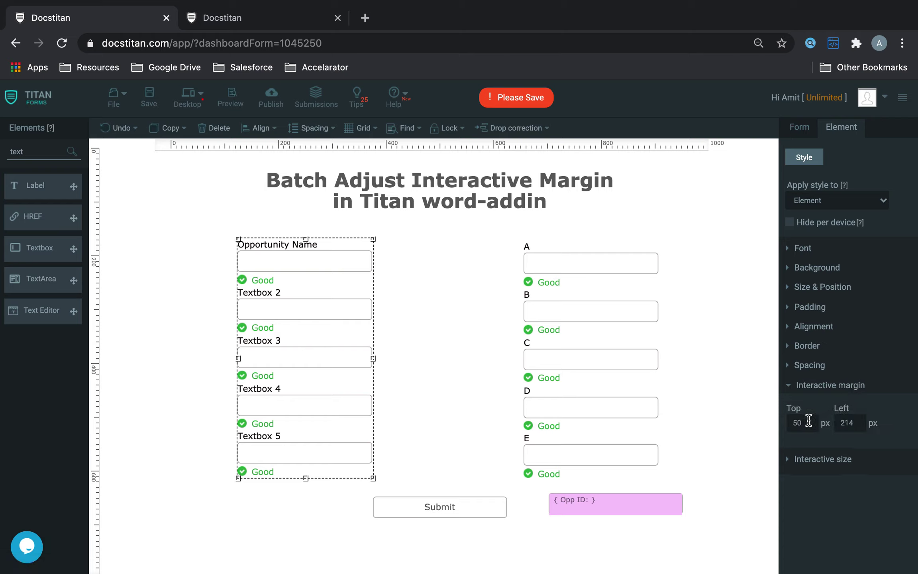
pyautogui.moveTo(810, 420); pyautogui.dragTo(776, 426)
pyautogui.click(826, 462)
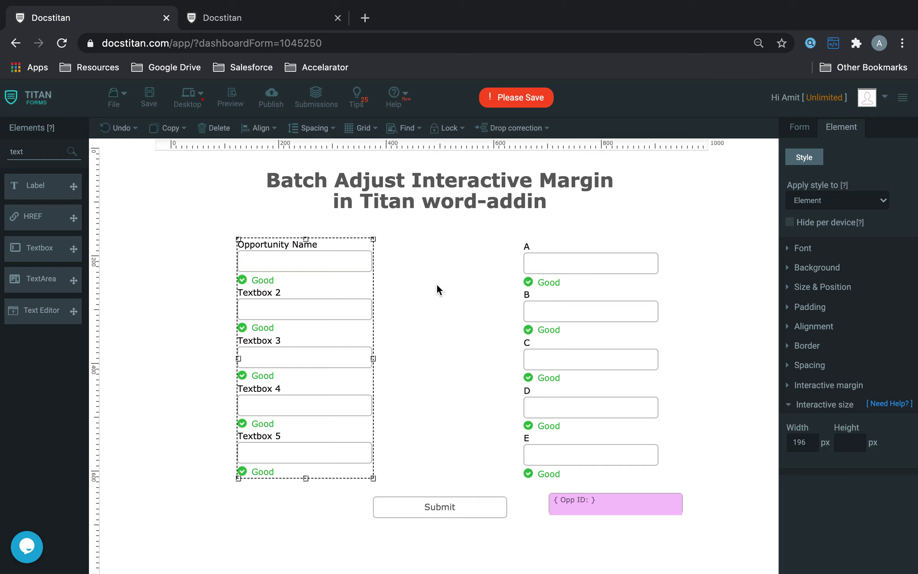
pyautogui.click(149, 96)
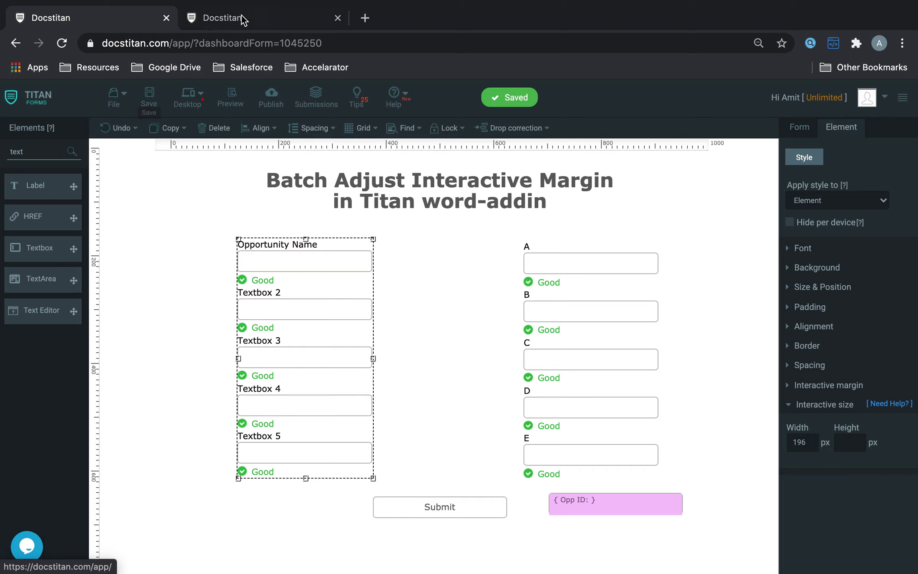
# Step: Reload the live form in the second tab and resubmit it to regenerate the two-page agreement
pyautogui.click(208, 20)
pyautogui.click(62, 43)
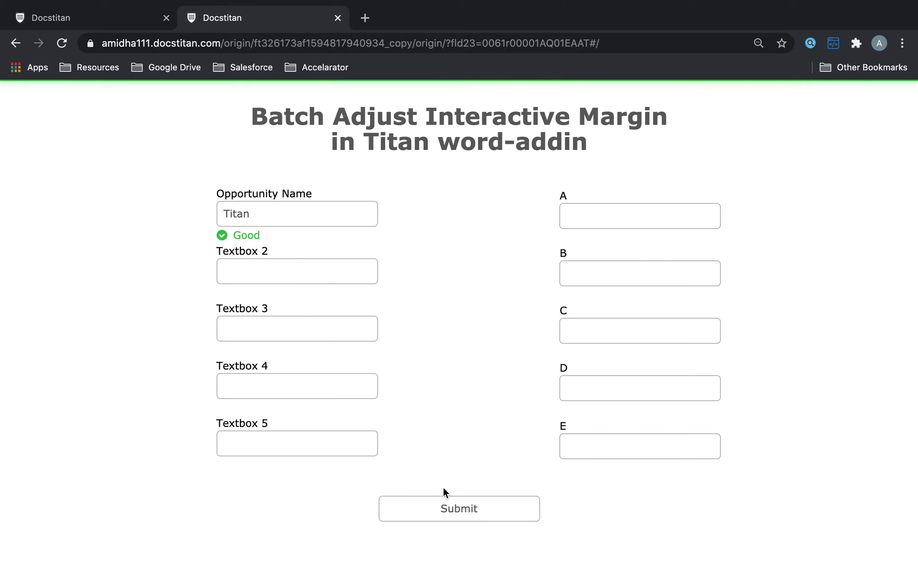
pyautogui.click(444, 507)
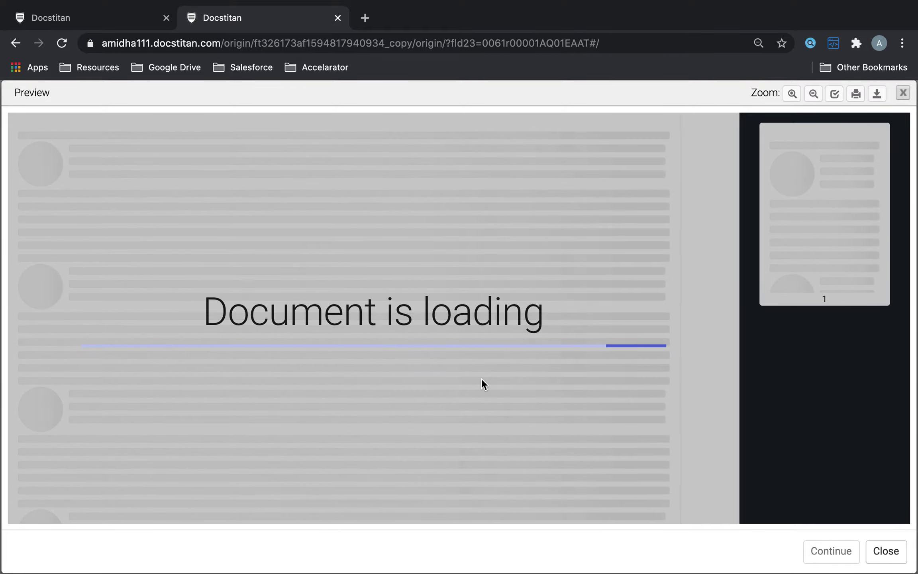
pyautogui.scroll(-15, 482, 379)
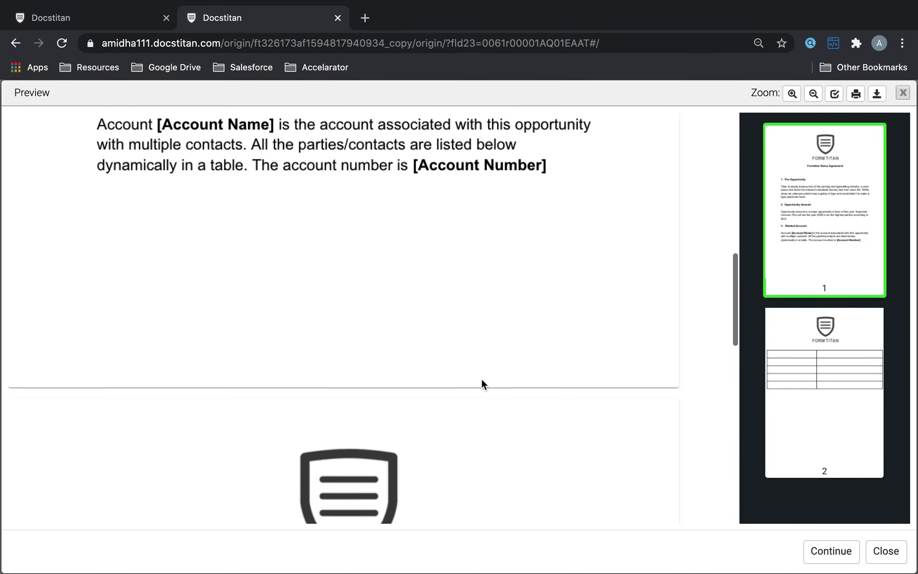
# Step: Enter FormTitan into Textbox 2 in the preview's left column
pyautogui.scroll(-5, 481, 379)
pyautogui.click(129, 360)
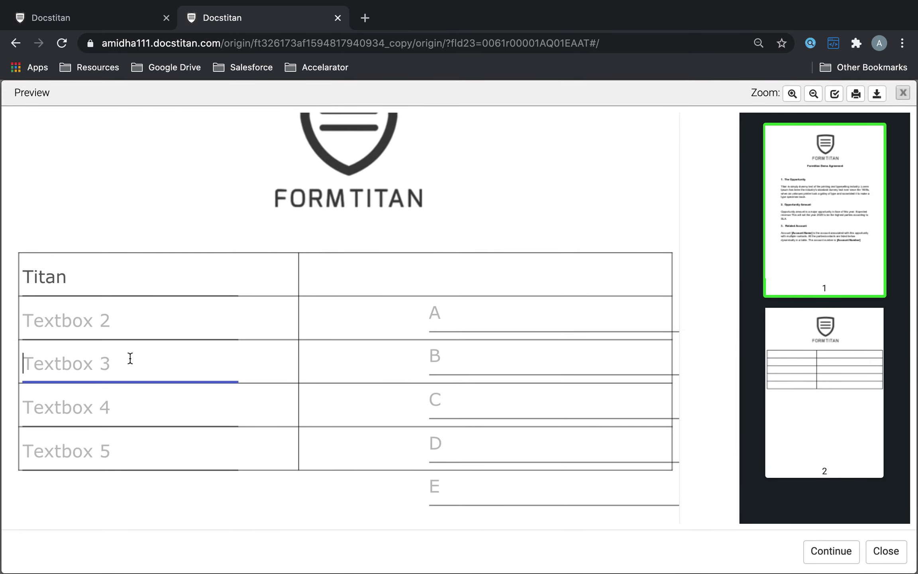
pyautogui.click(111, 398)
pyautogui.click(102, 442)
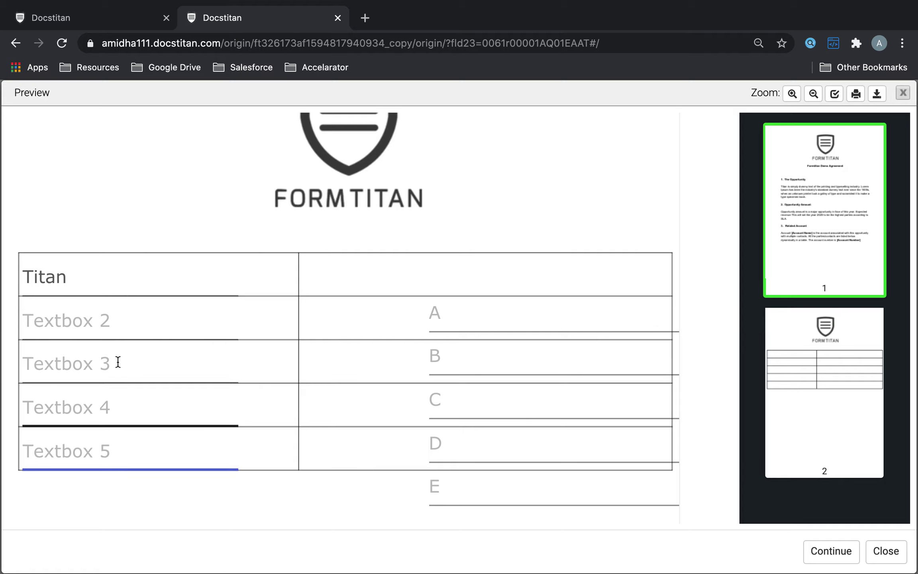
pyautogui.click(118, 316)
pyautogui.write('Fo')
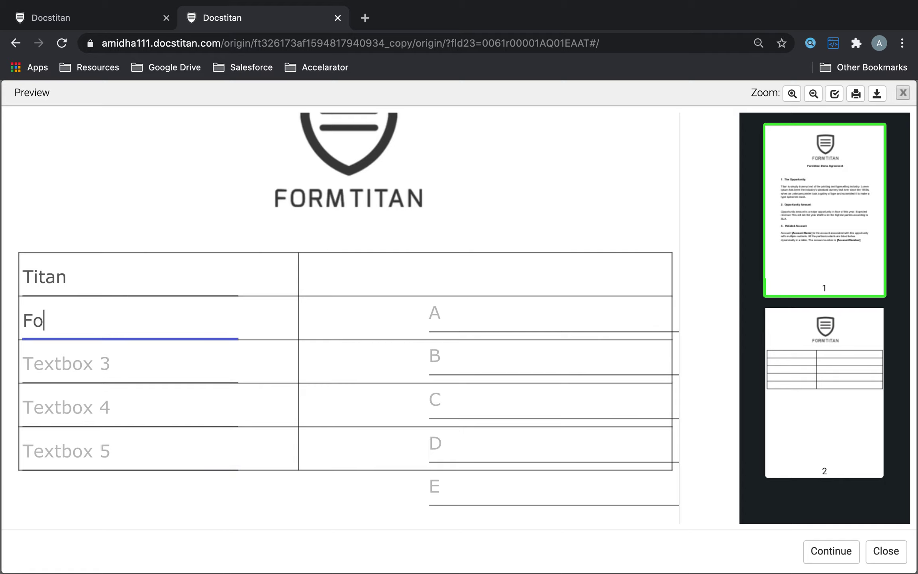
pyautogui.write('rmTitan')
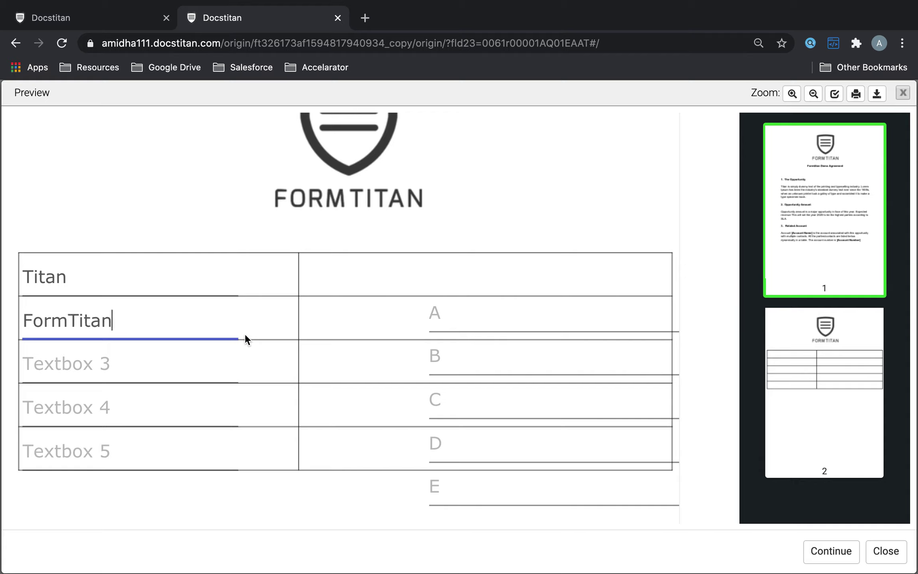
# Step: Enter Titan Sign, Titan Portal and Titan Forms into Textboxes 3, 4 and 5
pyautogui.click(221, 361)
pyautogui.write('Titan SIgn')
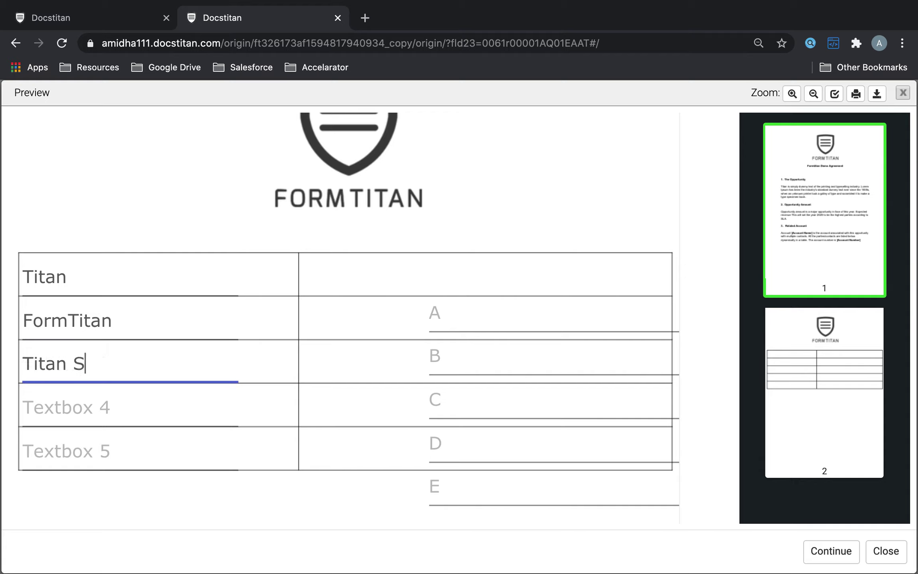
pyautogui.press('BackSpace')
pyautogui.press('BackSpace')
pyautogui.press('BackSpace')
pyautogui.write('u')
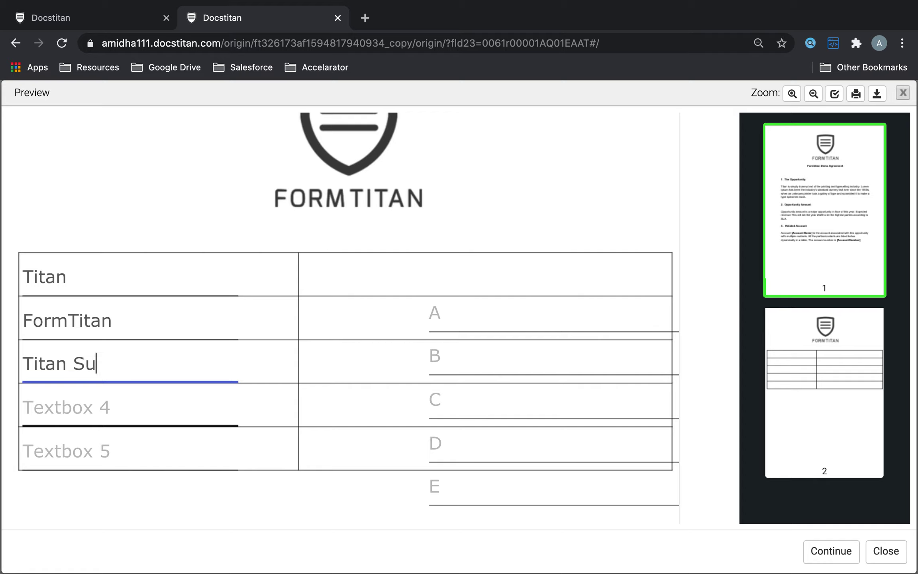
pyautogui.press('BackSpace')
pyautogui.write('ign')
pyautogui.click(194, 413)
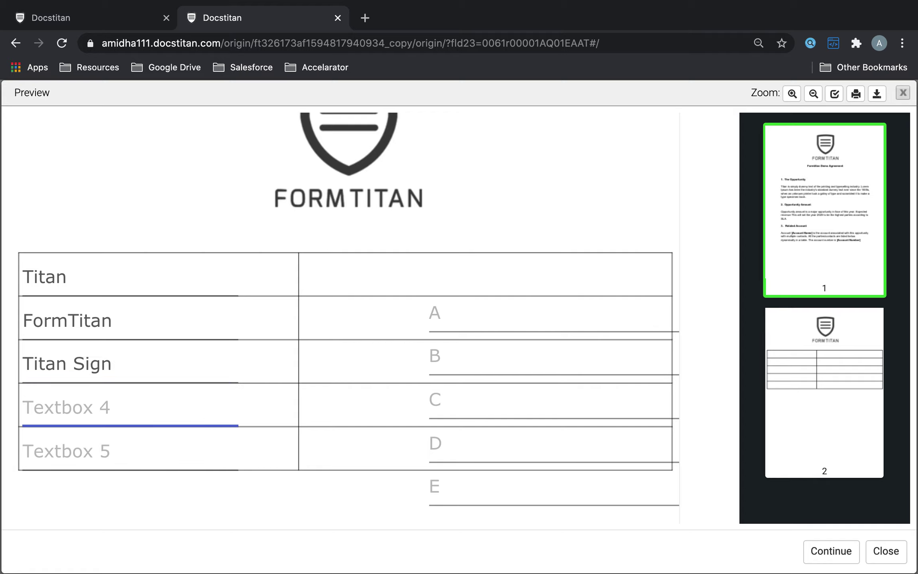
pyautogui.write('Titan Portal')
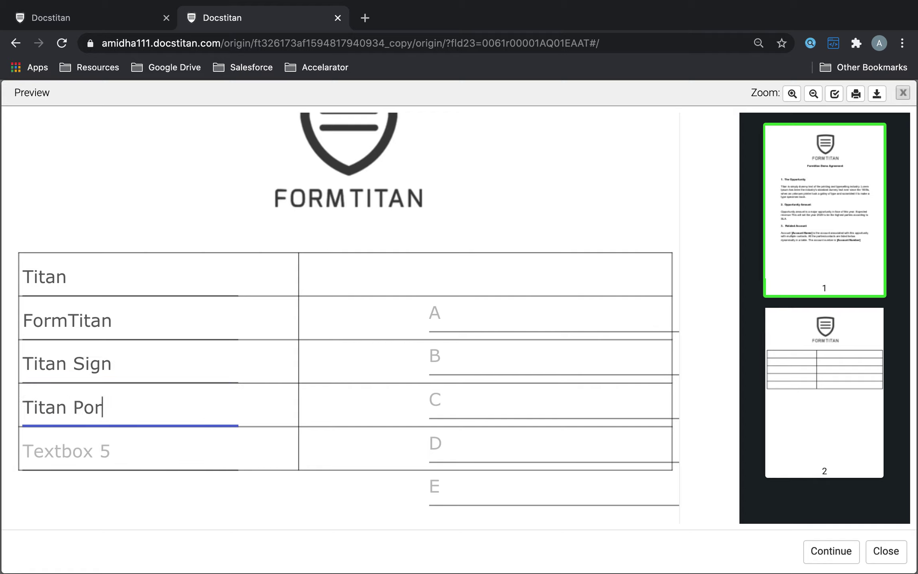
pyautogui.click(166, 462)
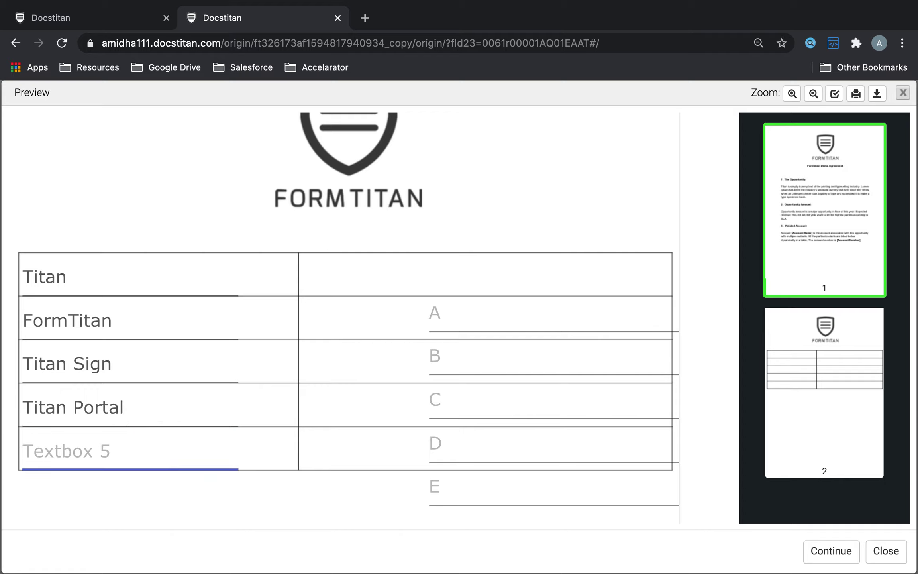
pyautogui.write('Titan Forms')
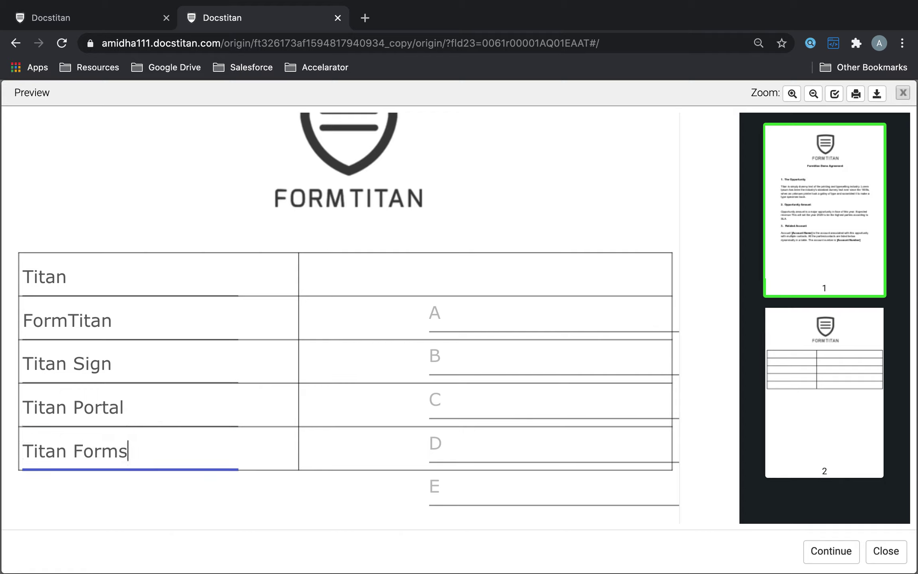
pyautogui.click(125, 496)
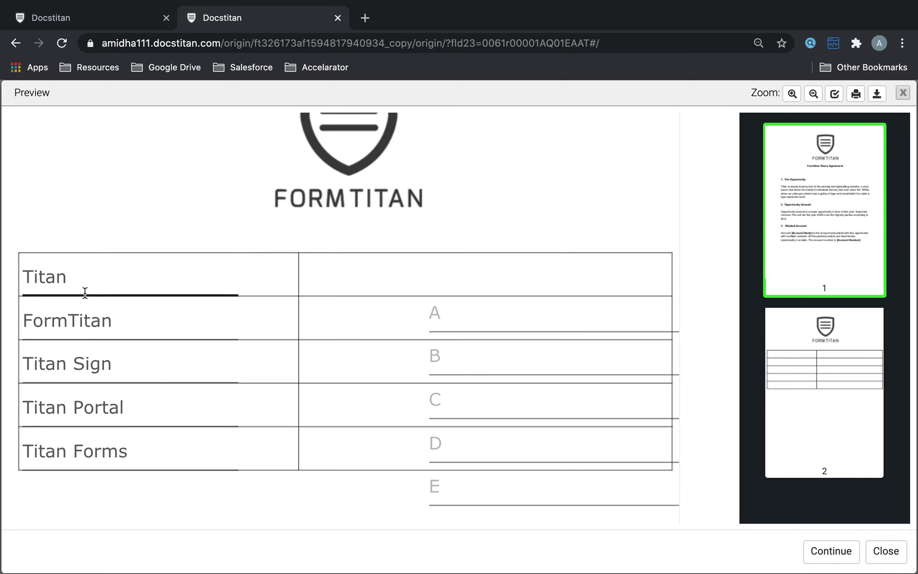
# Step: Inspect how fields A–E sit in the table, then select field A in the editor
pyautogui.click(567, 330)
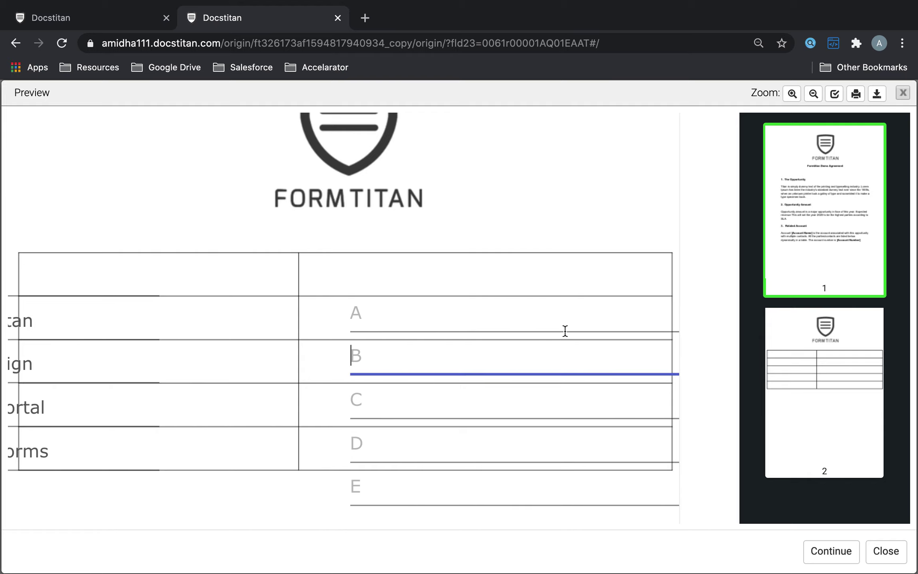
pyautogui.click(530, 491)
pyautogui.click(671, 326)
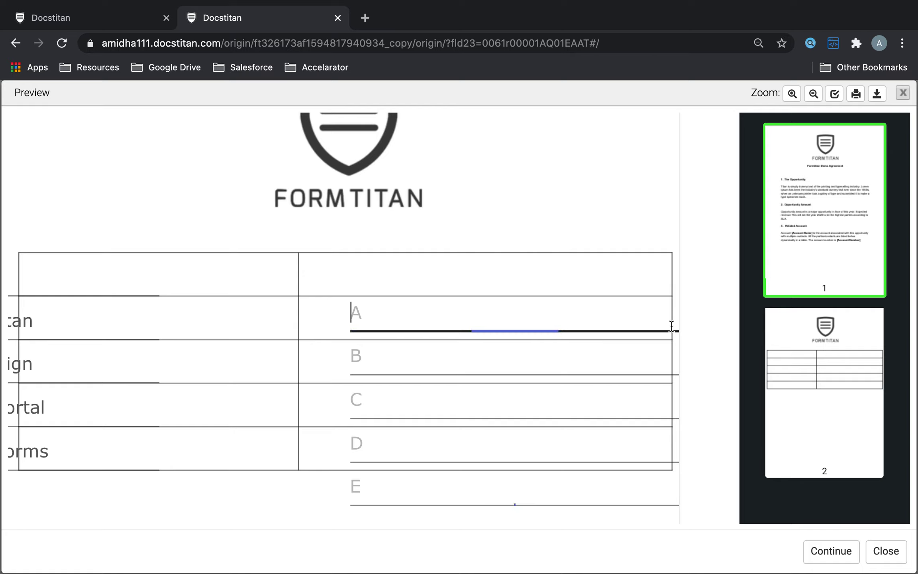
pyautogui.click(621, 370)
pyautogui.click(575, 448)
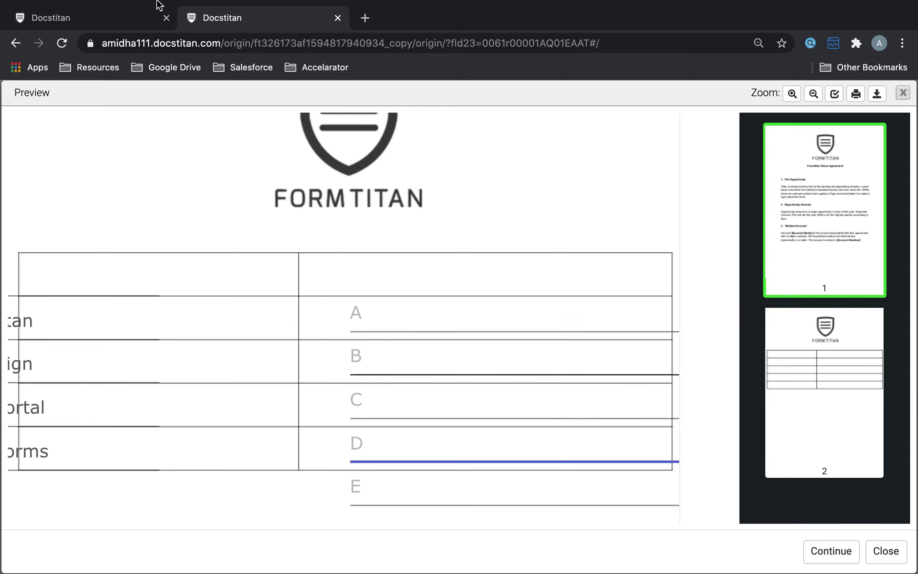
pyautogui.click(113, 22)
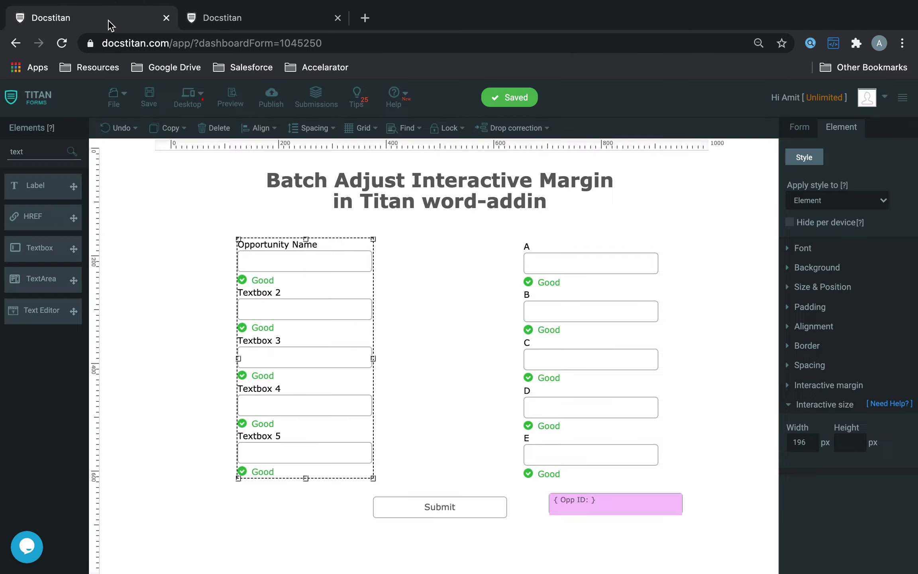
pyautogui.click(561, 265)
# Step: Add fields B–E to the selection and set their interactive margin to -50 px
pyautogui.keyDown('shift'); pyautogui.click(565, 308); pyautogui.keyUp('shift')
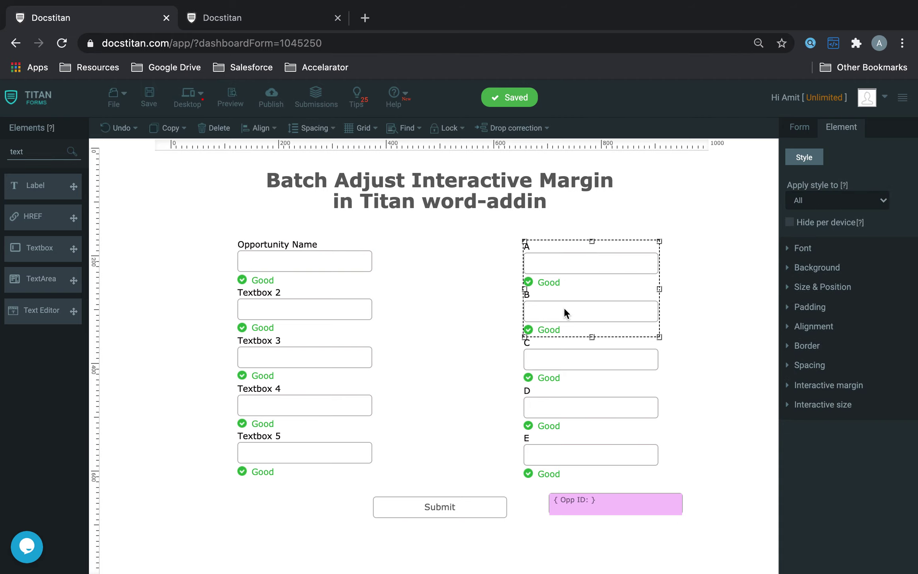
pyautogui.keyDown('shift'); pyautogui.click(568, 352); pyautogui.keyUp('shift')
pyautogui.keyDown('shift'); pyautogui.click(568, 404); pyautogui.keyUp('shift')
pyautogui.keyDown('shift'); pyautogui.click(565, 450); pyautogui.keyUp('shift')
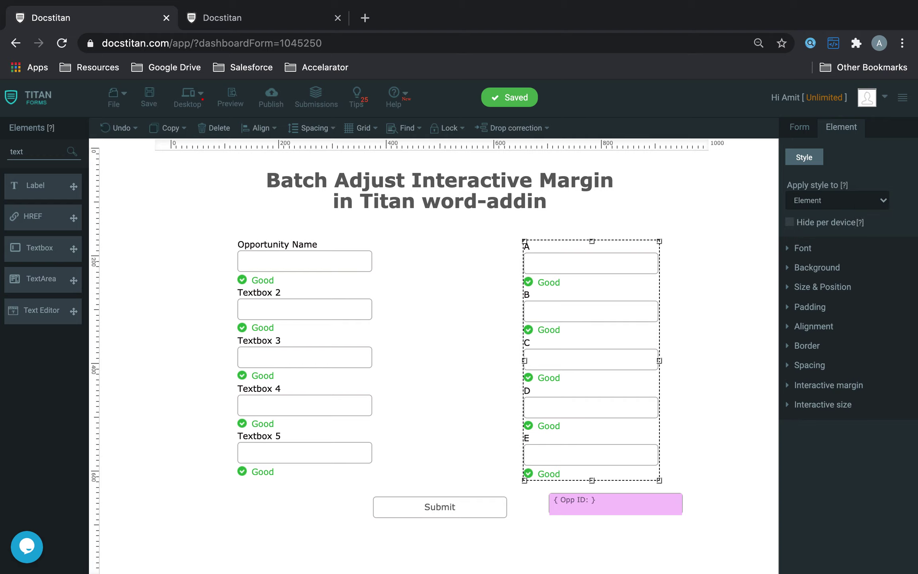
pyautogui.click(829, 386)
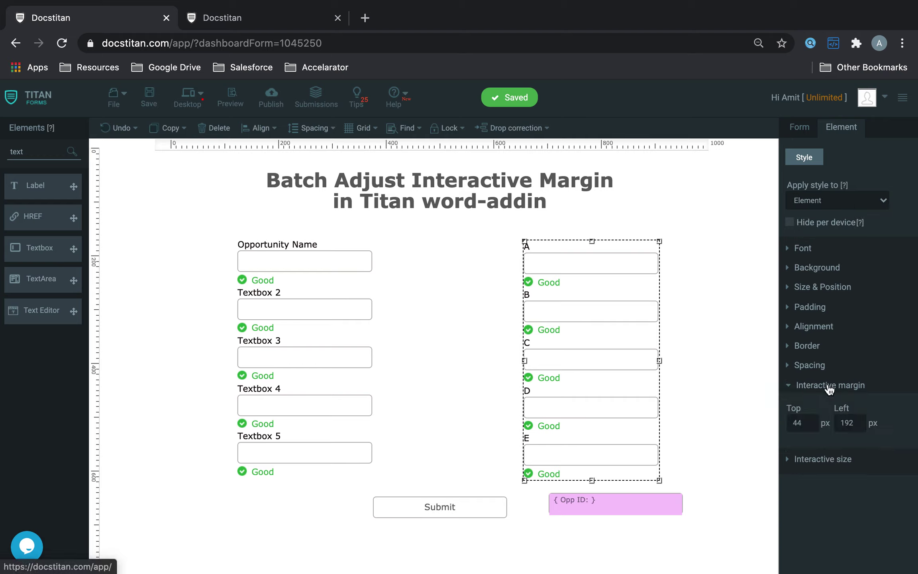
pyautogui.moveTo(860, 423); pyautogui.dragTo(749, 423)
pyautogui.write('-50')
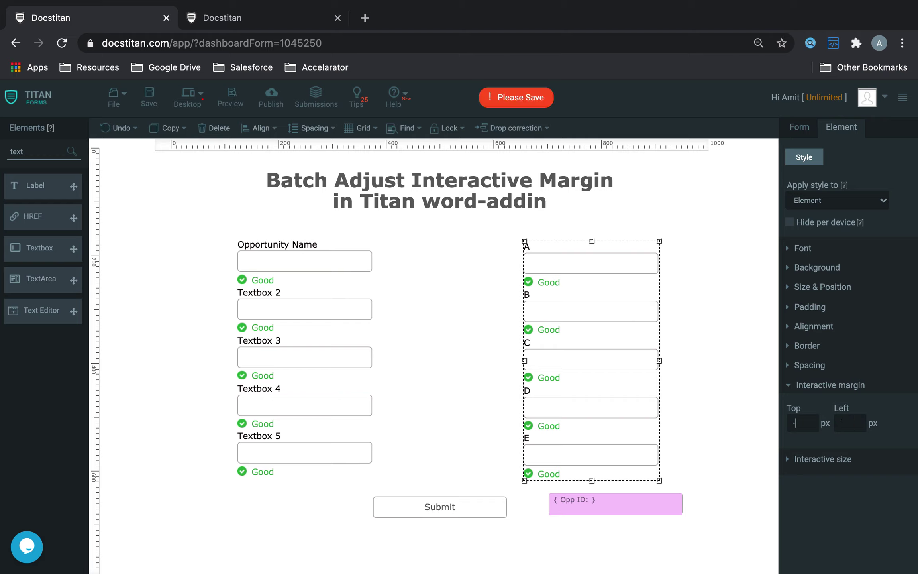
# Step: Narrow the A–E fields' interactive width to 196 px and save the form
pyautogui.click(813, 459)
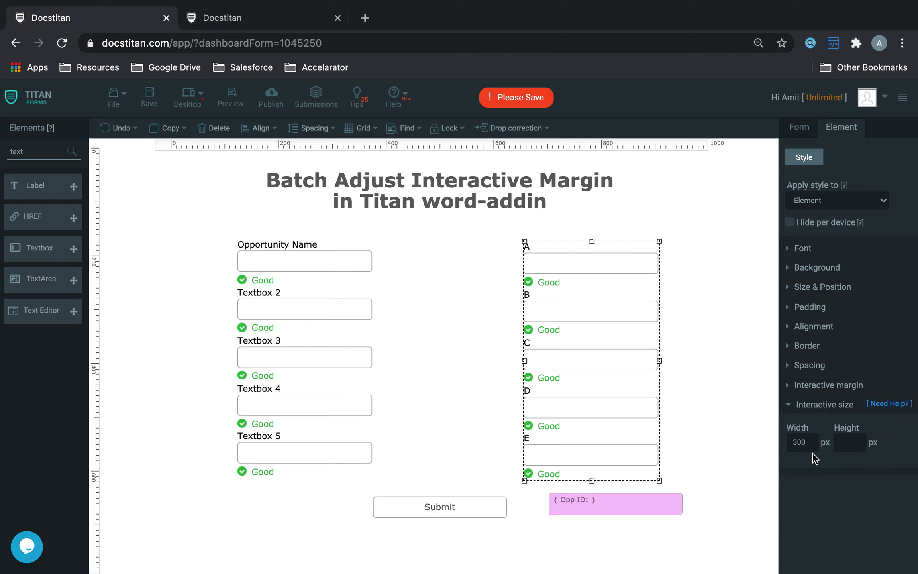
pyautogui.moveTo(814, 447); pyautogui.dragTo(765, 443)
pyautogui.write('196')
pyautogui.click(149, 97)
pyautogui.click(229, 17)
# Step: Reload the live form and submit it to regenerate the agreement preview
pyautogui.click(61, 42)
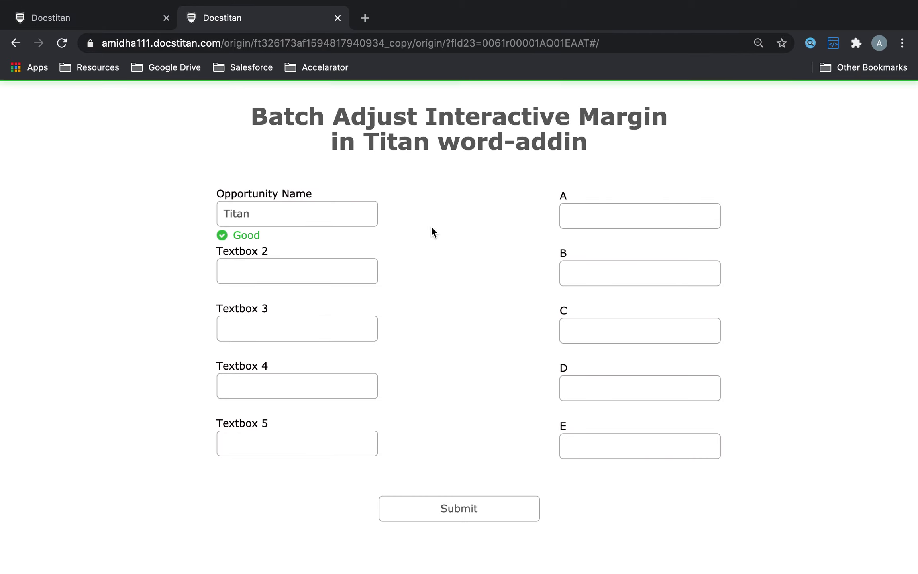
pyautogui.click(424, 509)
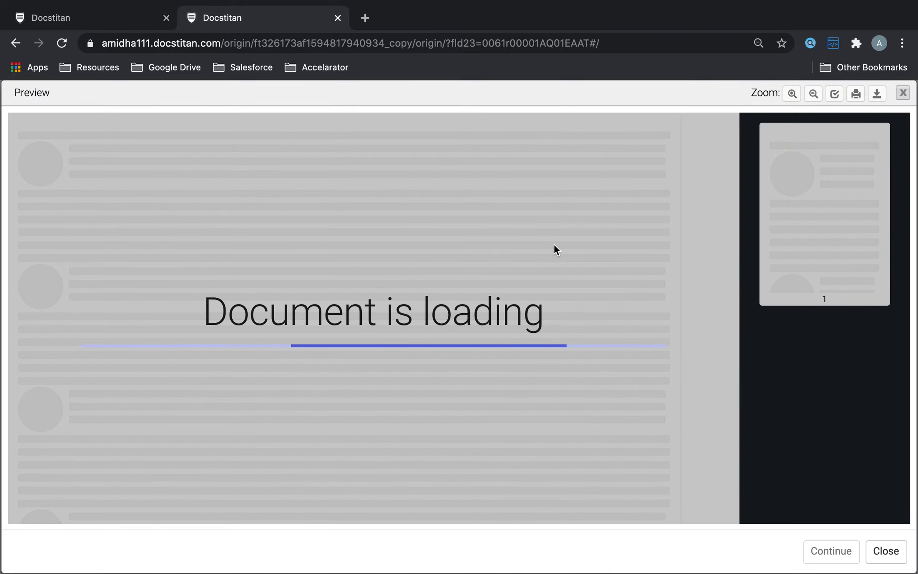
pyautogui.scroll(-10, 554, 250)
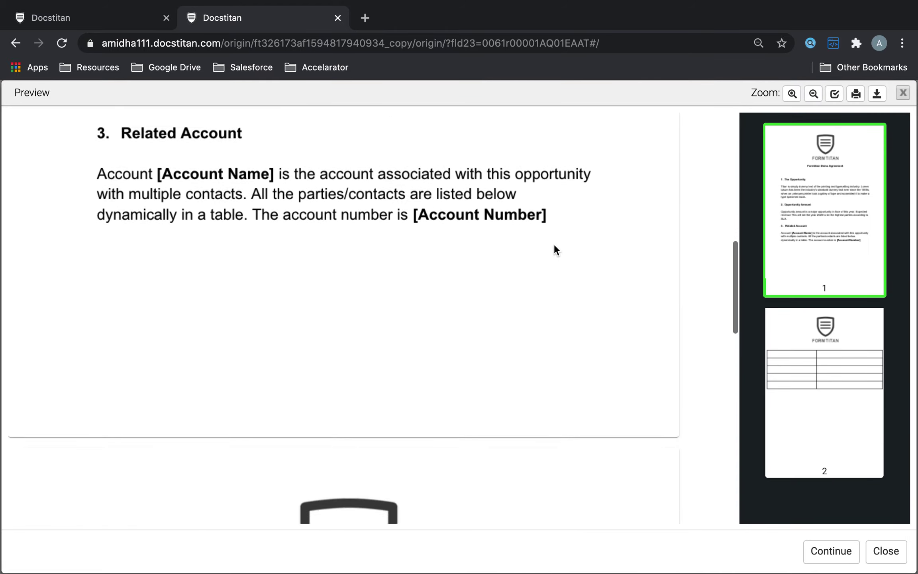
# Step: Fill the page-2 right-column table fields with the letters A, C and D
pyautogui.click(481, 256)
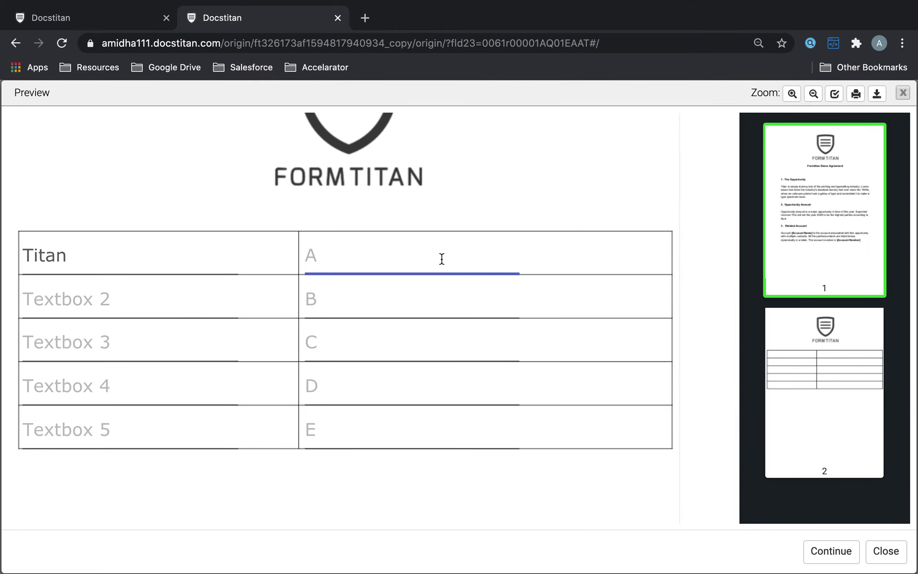
pyautogui.write('A')
pyautogui.click(377, 308)
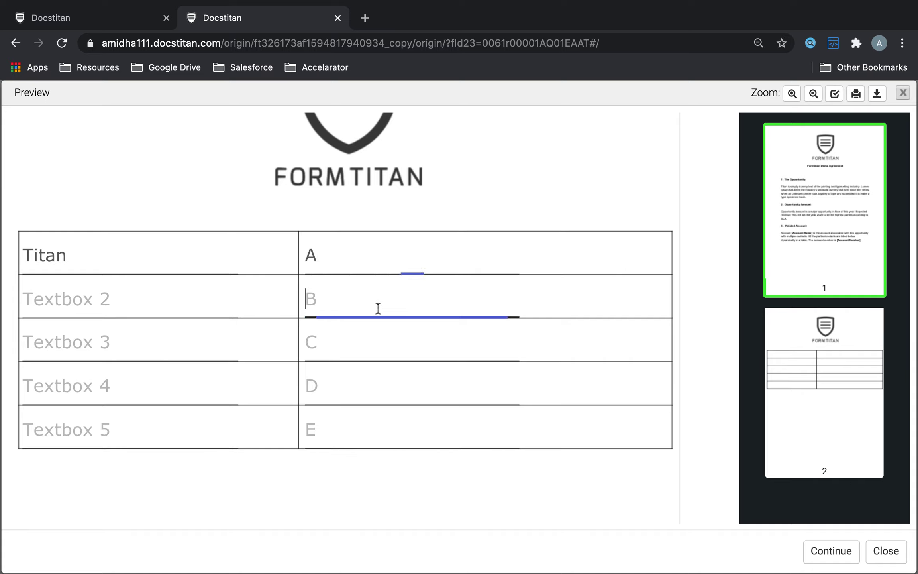
pyautogui.click(348, 337)
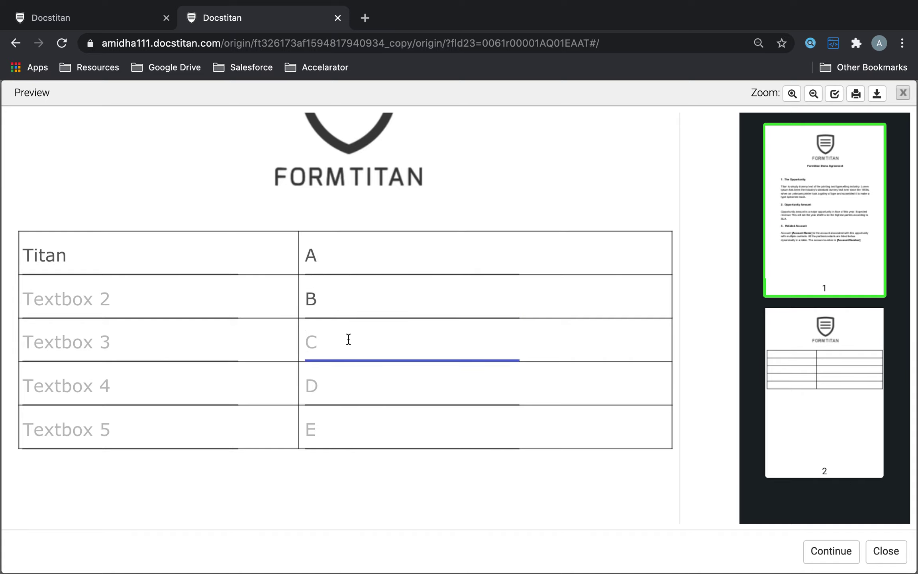
pyautogui.write('C')
pyautogui.click(343, 382)
pyautogui.write('D')
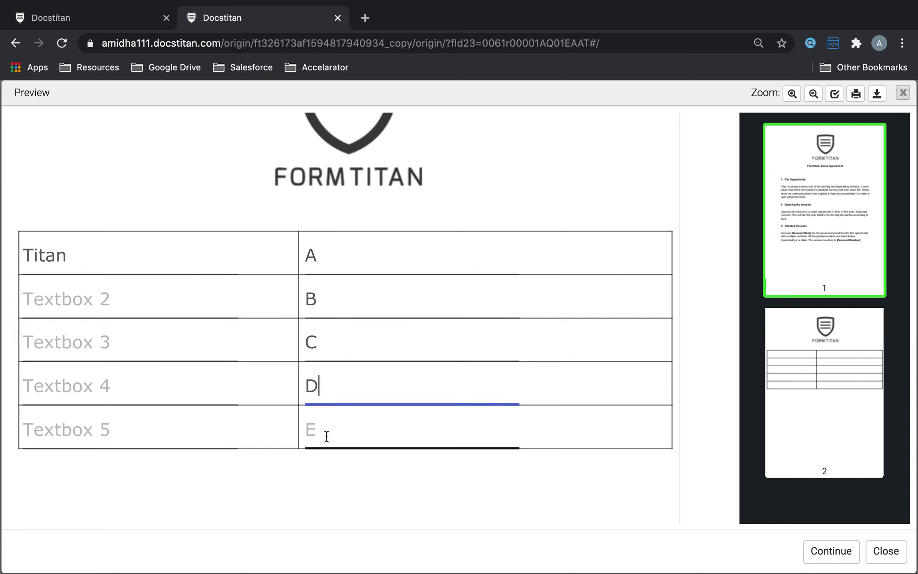
pyautogui.click(326, 434)
# Step: Type E in the last field, then select Opportunity Name through Textbox 5 in the editor
pyautogui.write('E')
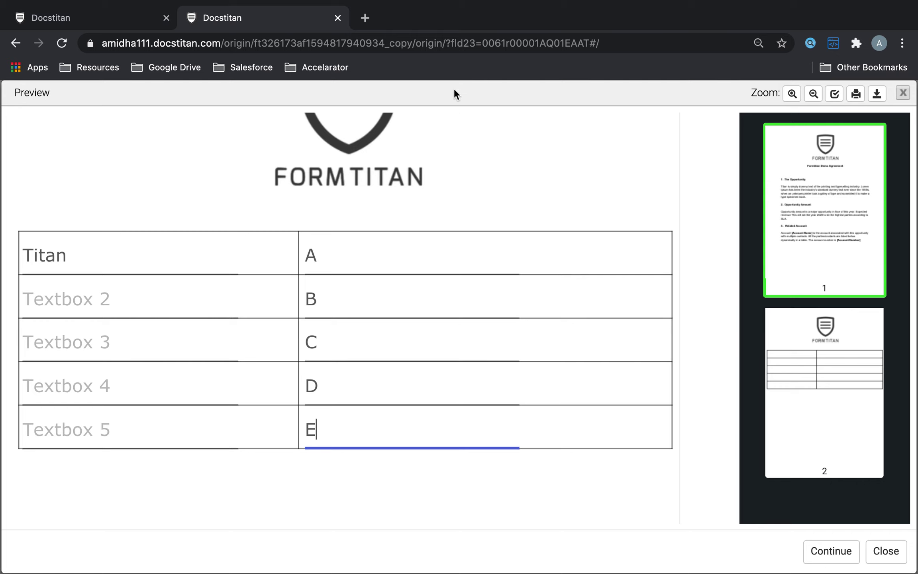
pyautogui.click(141, 27)
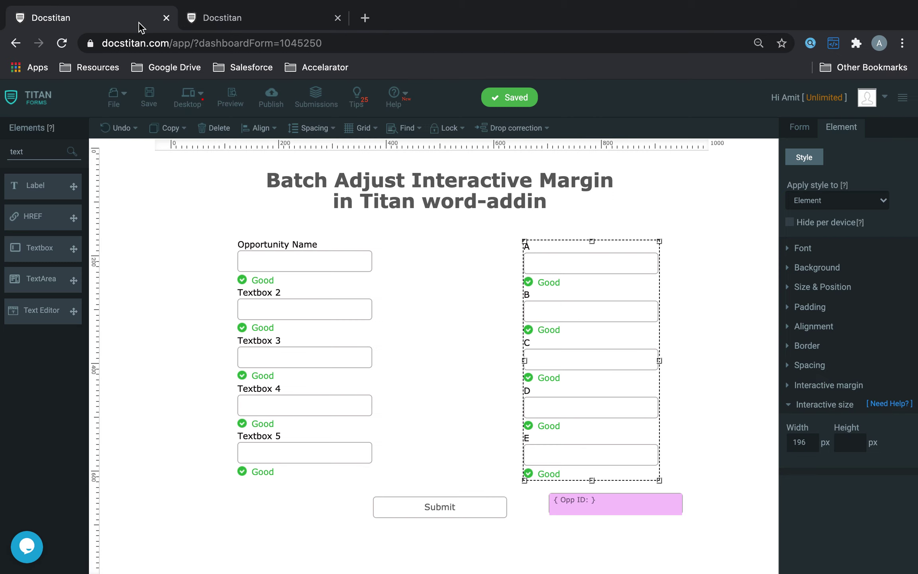
pyautogui.click(323, 261)
pyautogui.keyDown('shift'); pyautogui.click(324, 310); pyautogui.keyUp('shift')
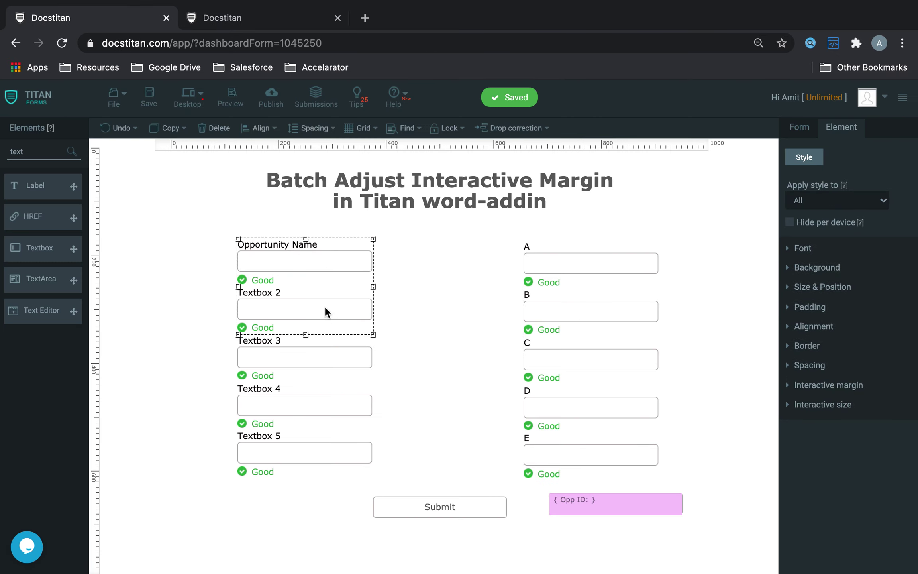
pyautogui.keyDown('shift'); pyautogui.click(313, 356); pyautogui.keyUp('shift')
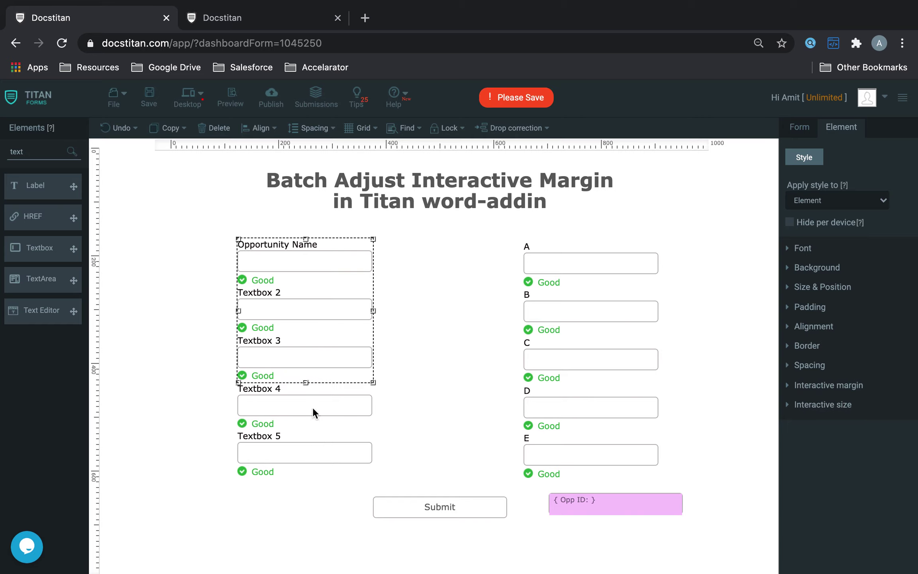
pyautogui.keyDown('shift'); pyautogui.click(313, 407); pyautogui.keyUp('shift')
pyautogui.keyDown('shift'); pyautogui.click(304, 446); pyautogui.keyUp('shift')
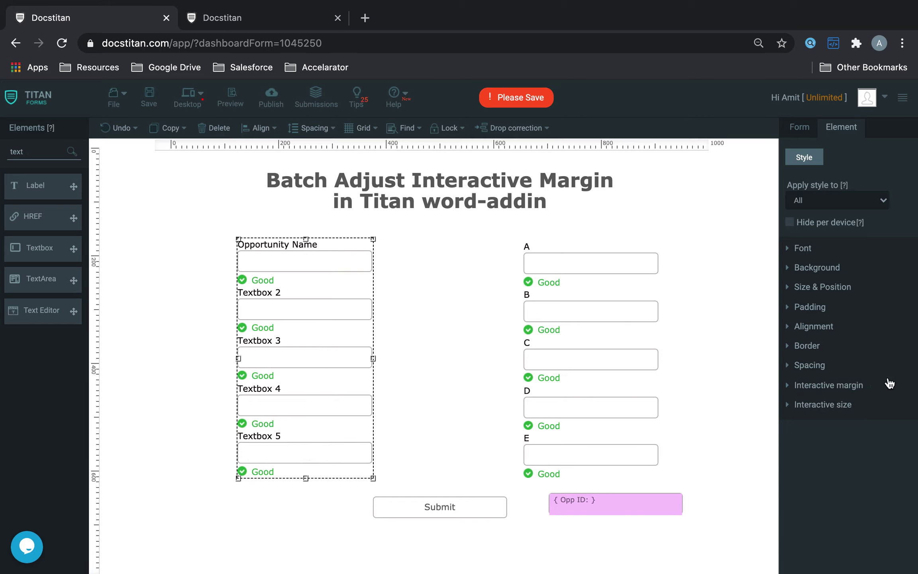
# Step: Review the group's -50 px top, -115 px left margins and 196 px width
pyautogui.click(849, 385)
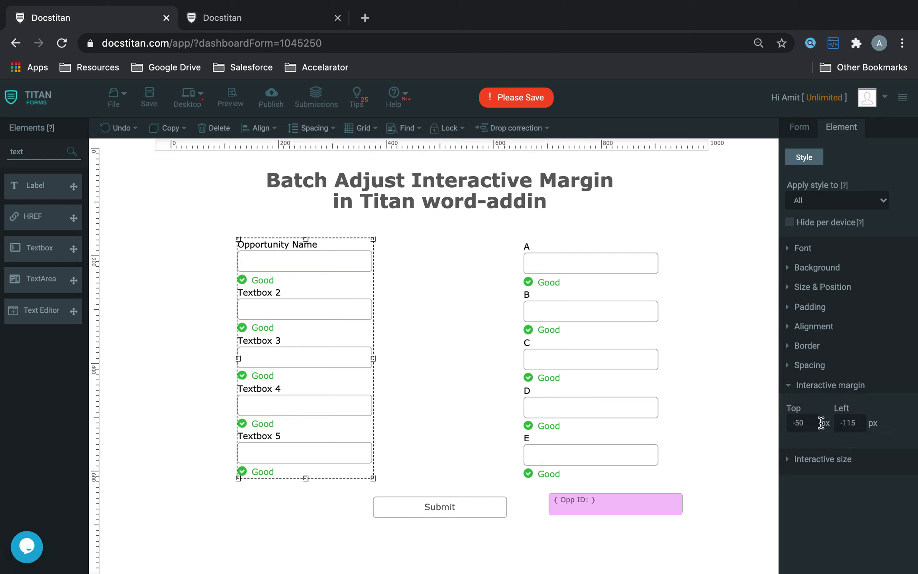
pyautogui.click(811, 423)
pyautogui.click(859, 422)
pyautogui.click(828, 463)
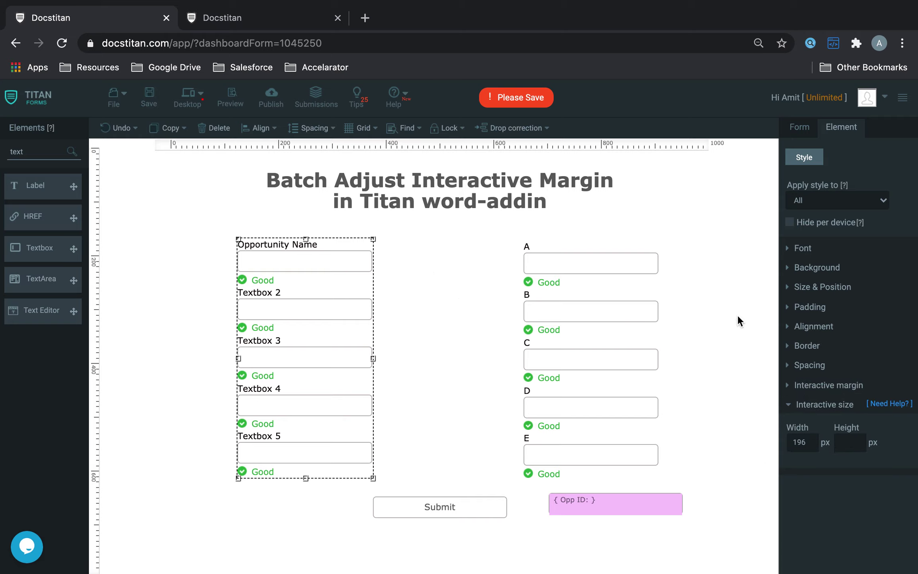
pyautogui.click(255, 16)
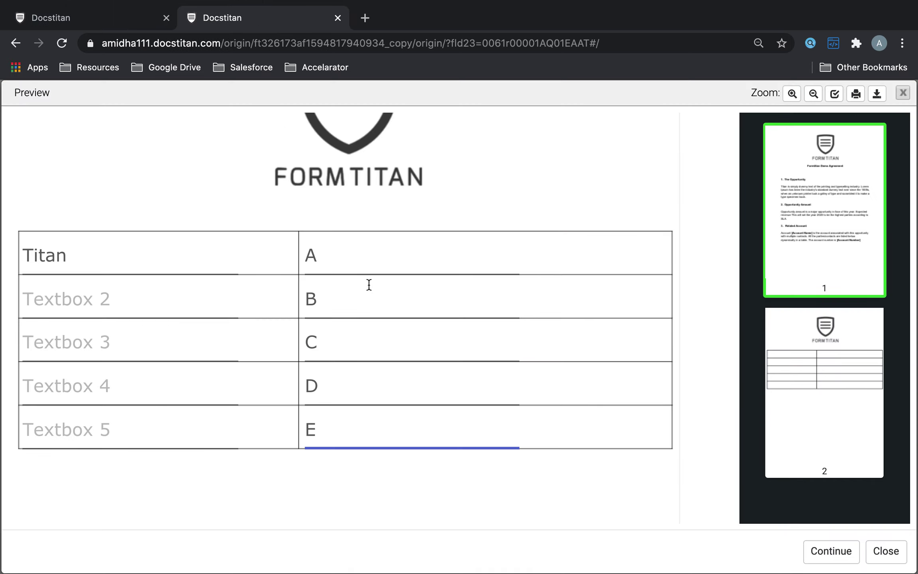
pyautogui.click(109, 298)
pyautogui.click(119, 342)
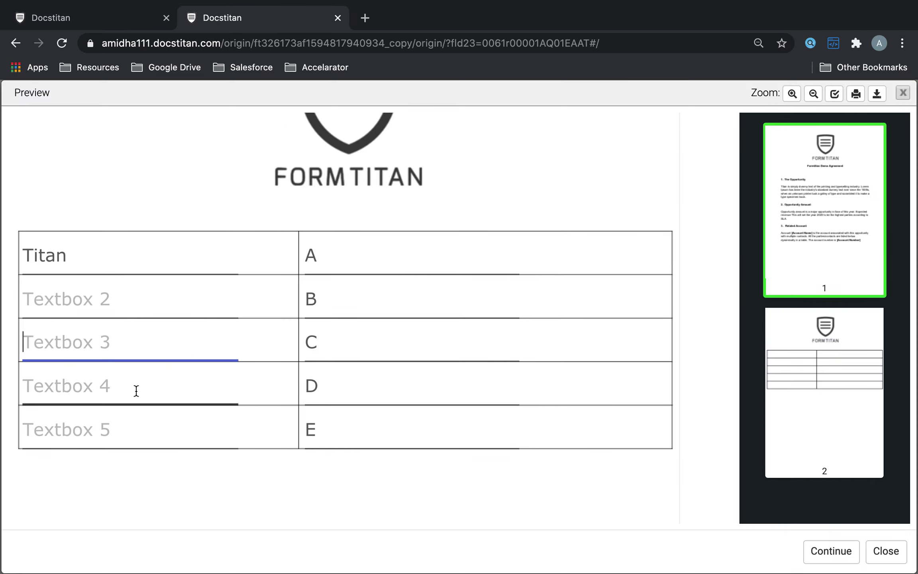
pyautogui.click(444, 299)
pyautogui.click(445, 347)
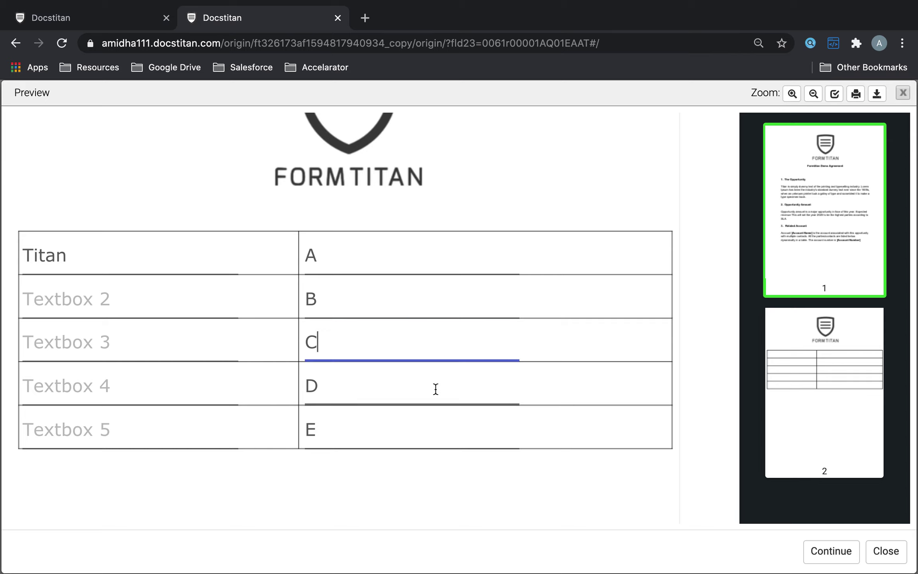
pyautogui.click(433, 392)
pyautogui.click(405, 432)
pyautogui.click(188, 424)
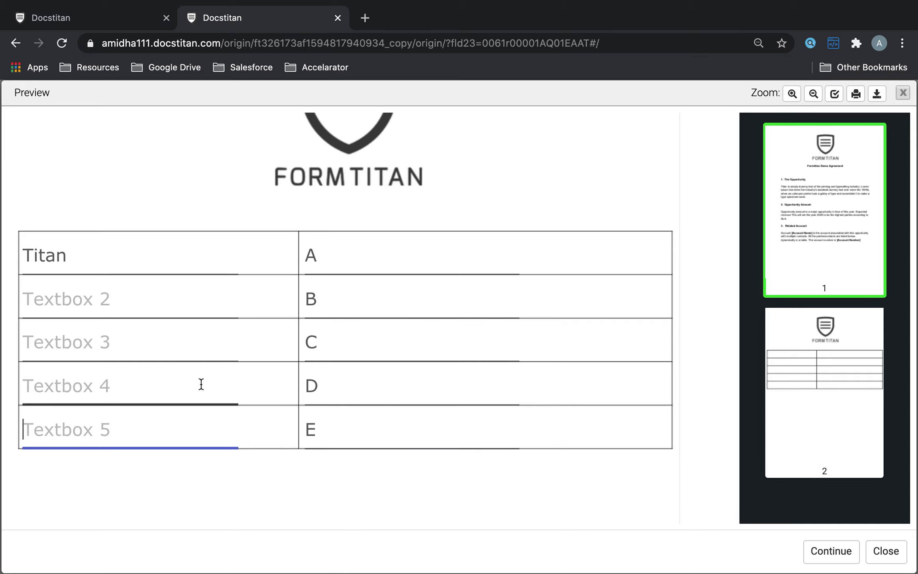
pyautogui.click(93, 11)
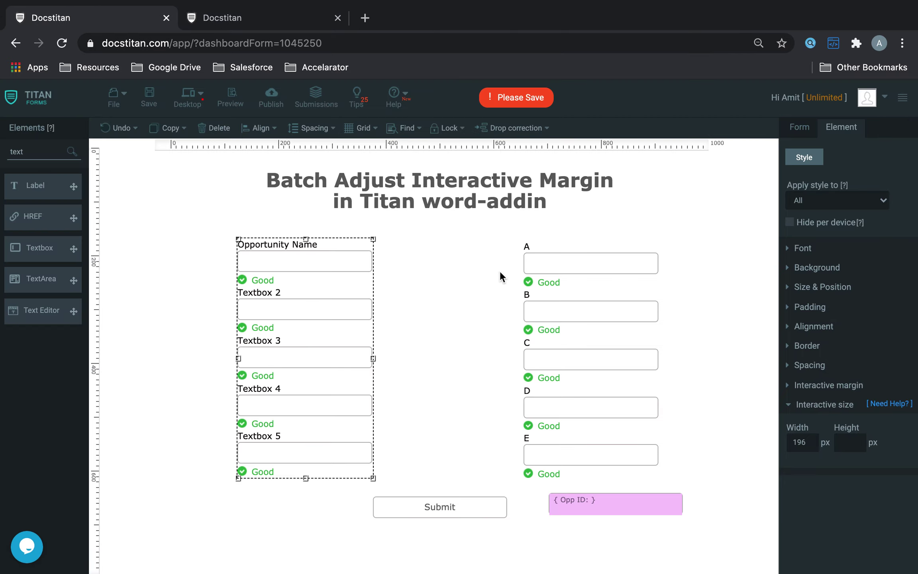